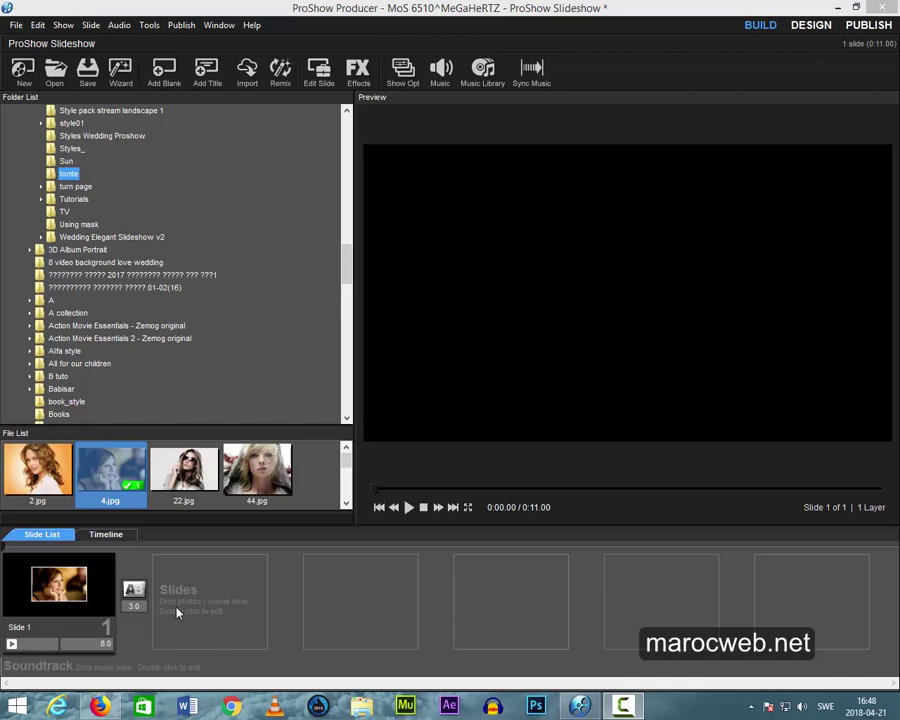
# Replace the existing slide with a new slide made from 4.jpg.
pyautogui.click(408, 507)
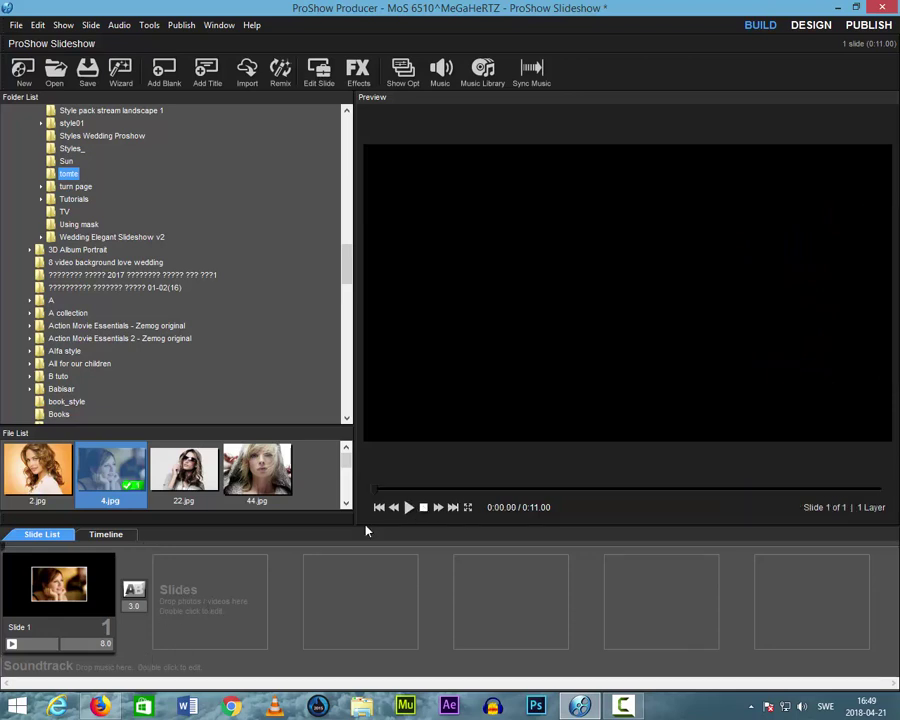
pyautogui.click(62, 586)
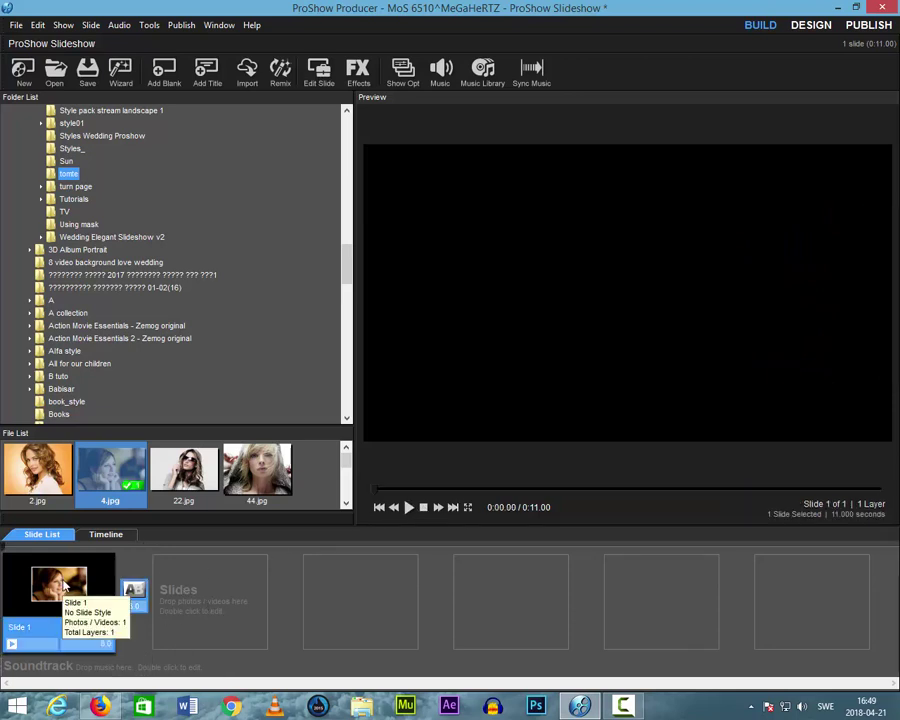
pyautogui.press('Delete')
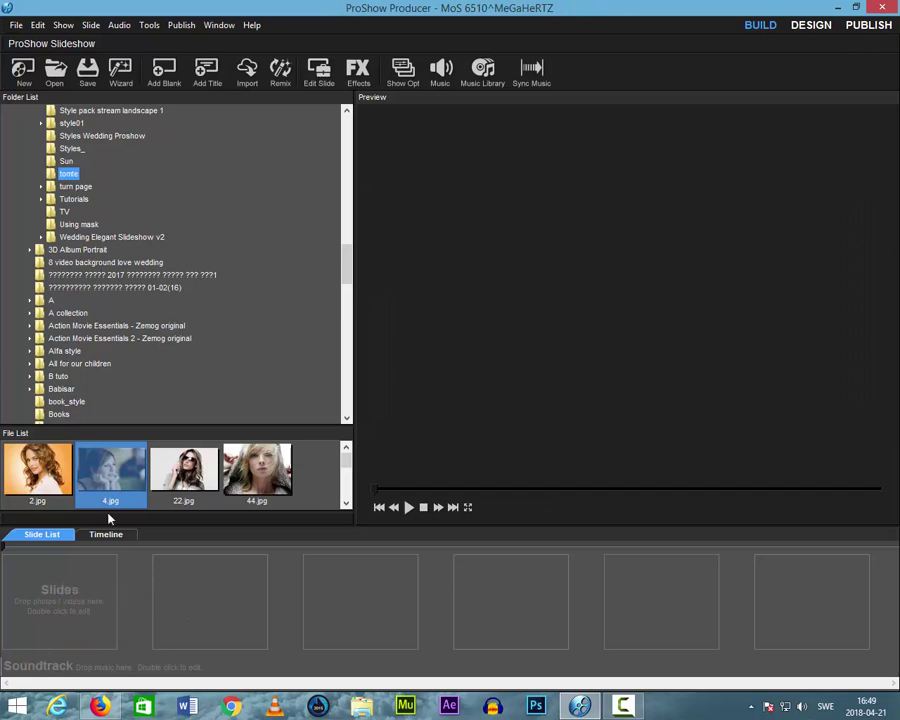
pyautogui.click(113, 478)
pyautogui.click(117, 478)
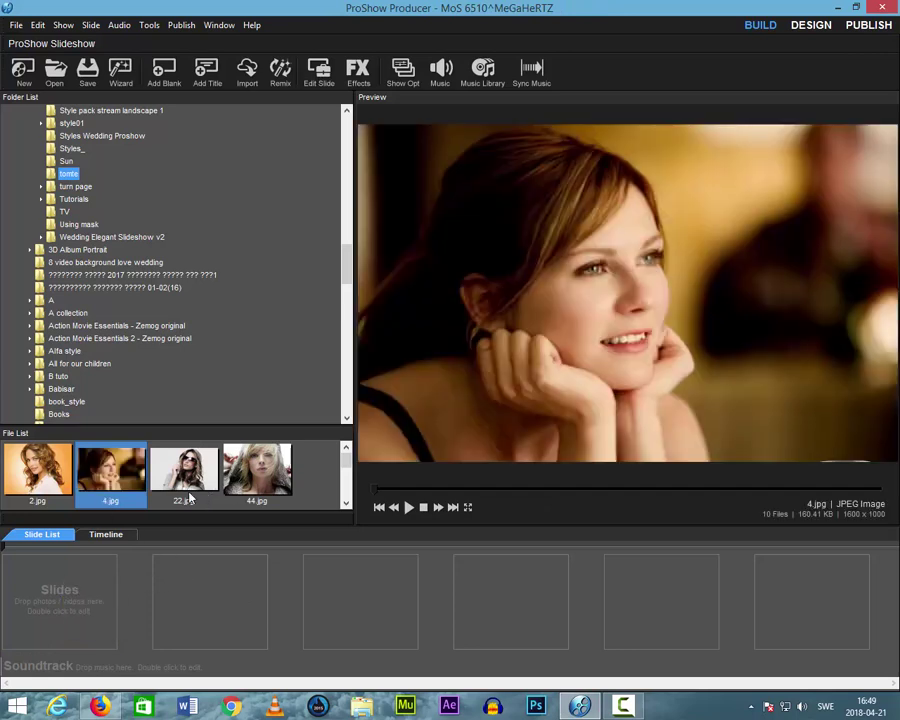
pyautogui.moveTo(110, 488)
pyautogui.mouseDown()
pyautogui.moveTo(67, 600)
pyautogui.moveTo(82, 603)
pyautogui.mouseUp()
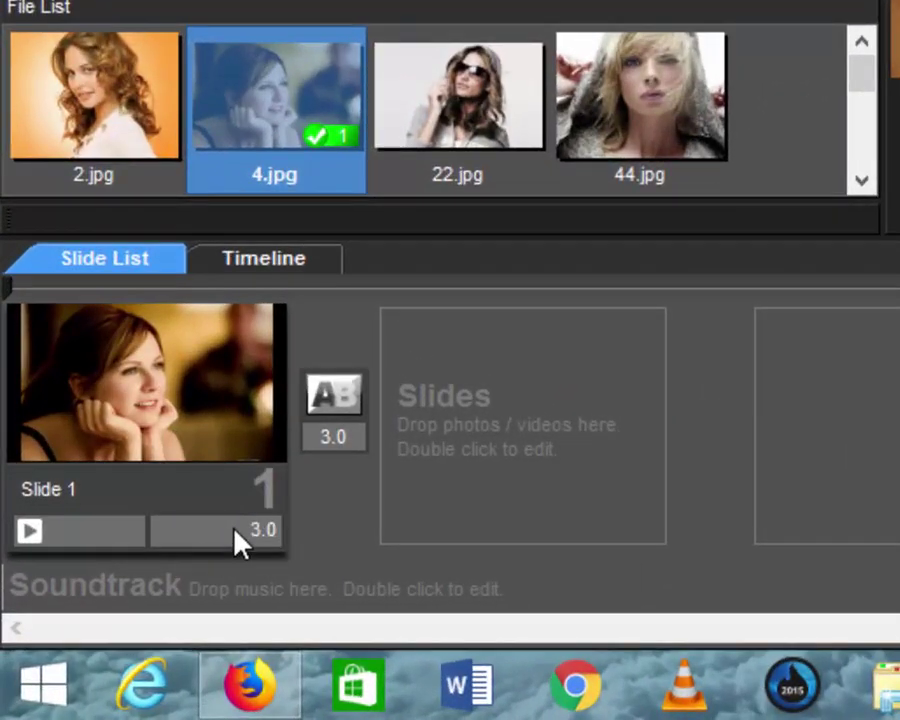
# Set the 4.jpg slide's duration to 8 seconds.
pyautogui.click(236, 531)
pyautogui.write('8')
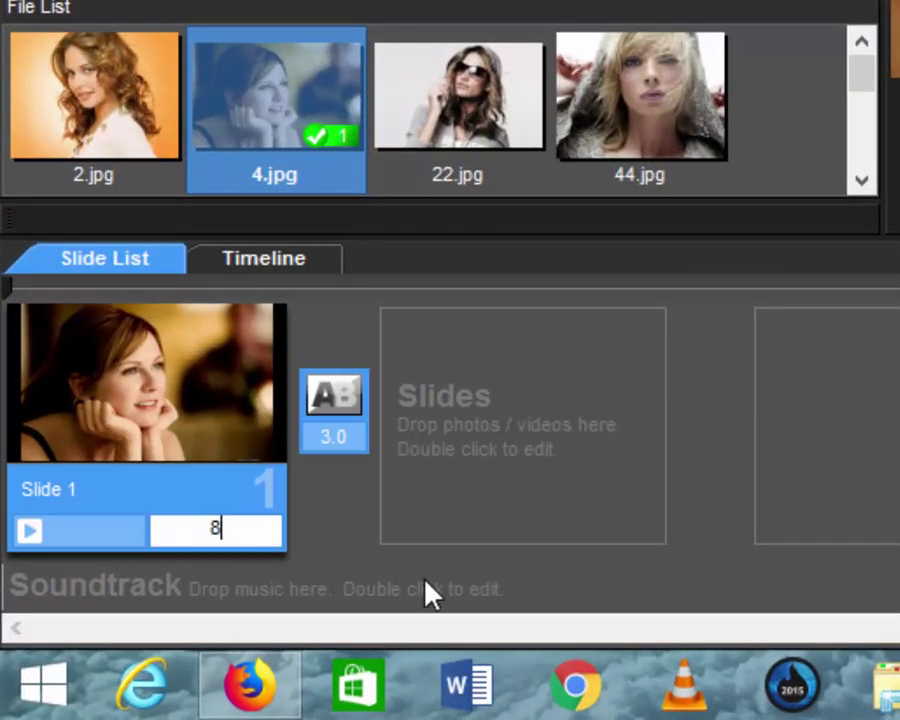
pyautogui.press('Return')
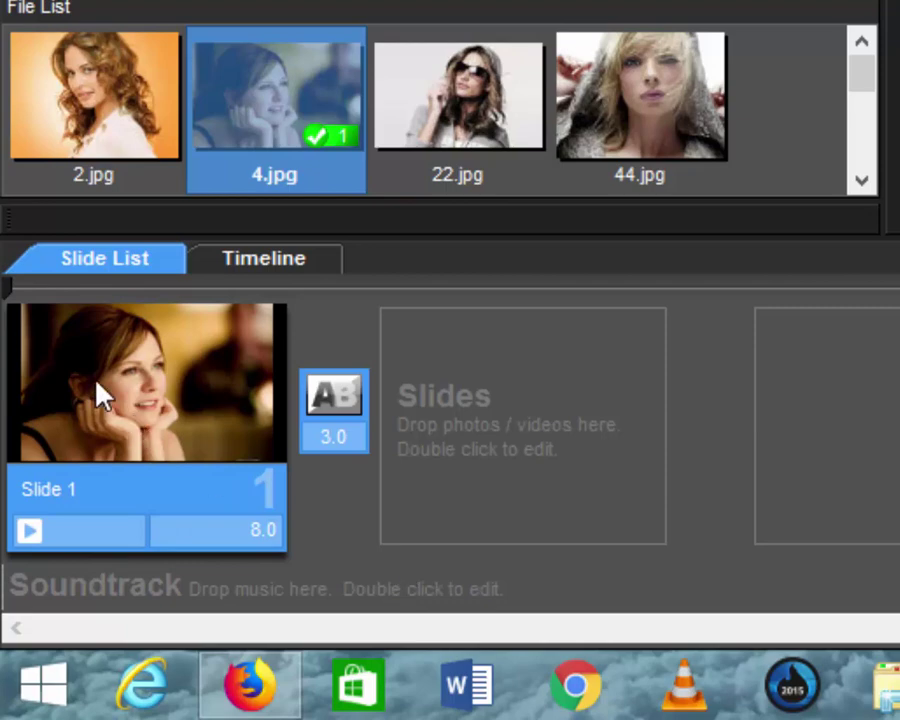
# In Slide Options, shrink the 4.jpg layer to 55% zoom within the frame.
pyautogui.doubleClick(96, 388)
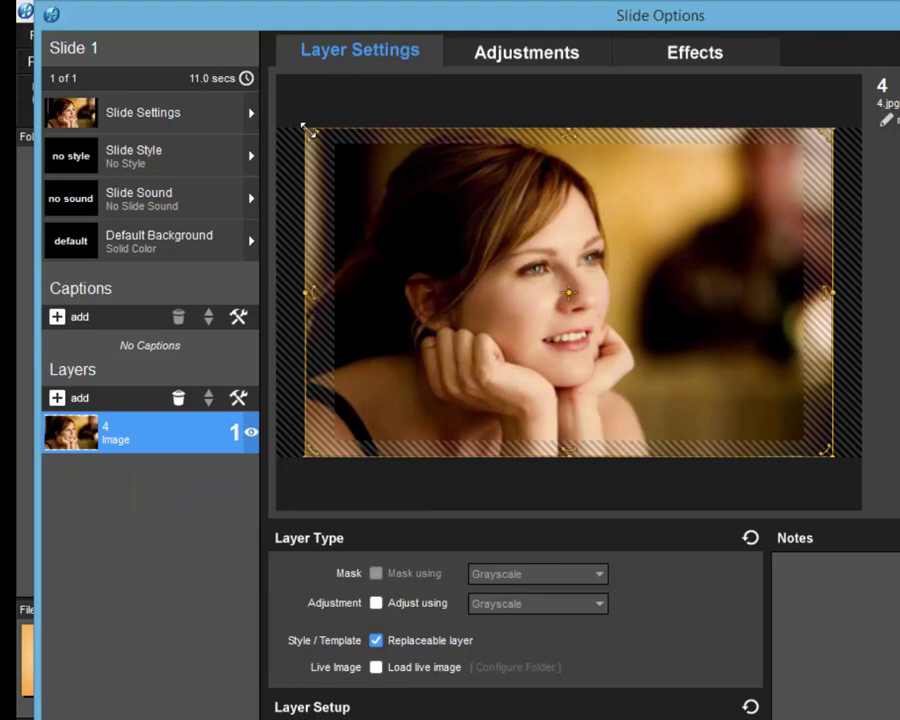
pyautogui.moveTo(307, 129); pyautogui.dragTo(359, 203)
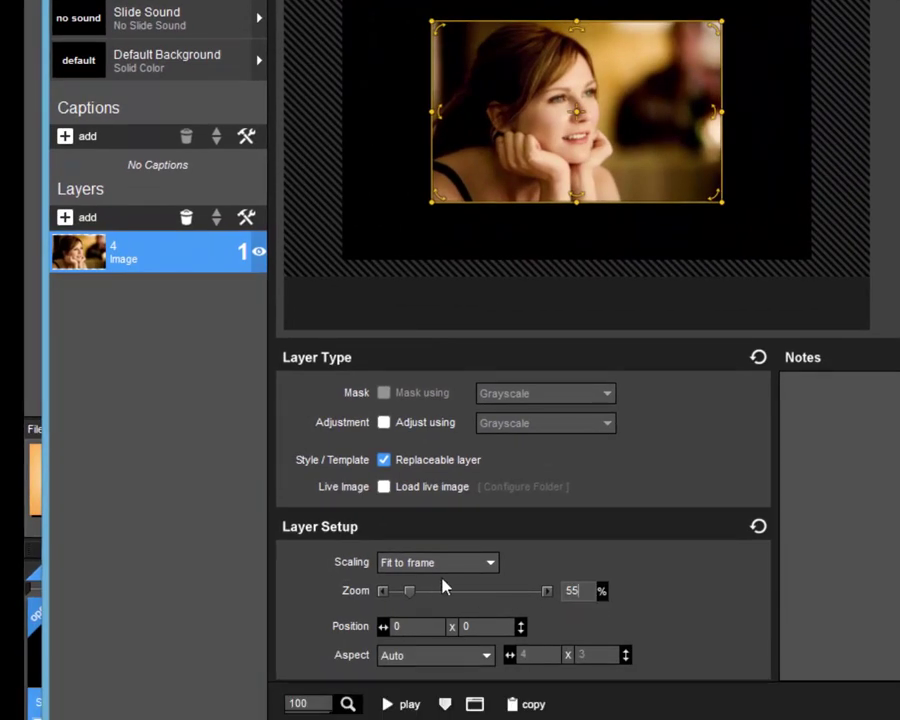
pyautogui.moveTo(410, 592); pyautogui.dragTo(414, 601)
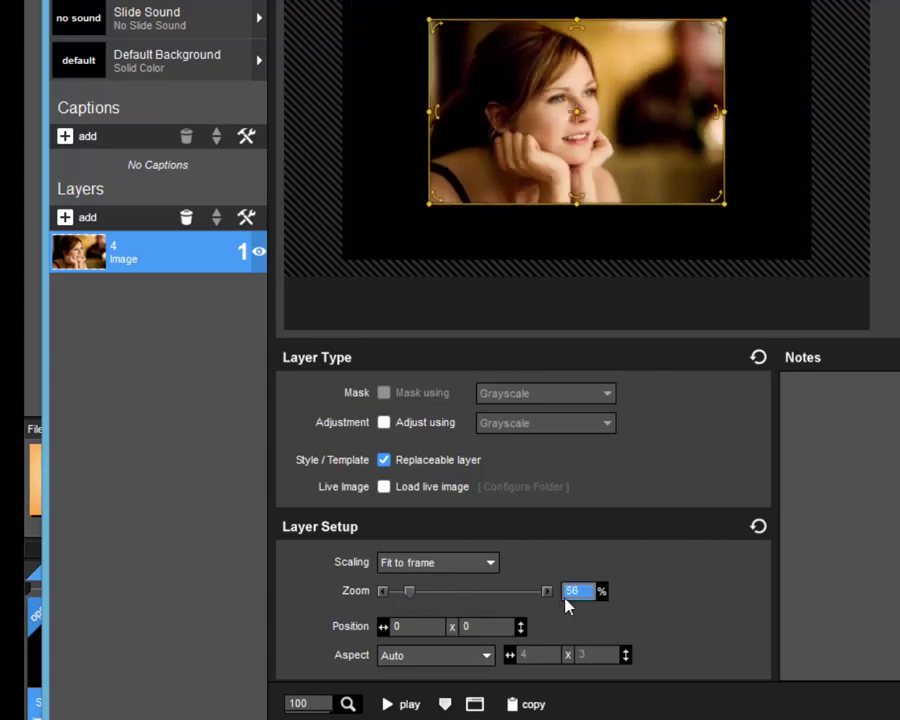
pyautogui.write('55')
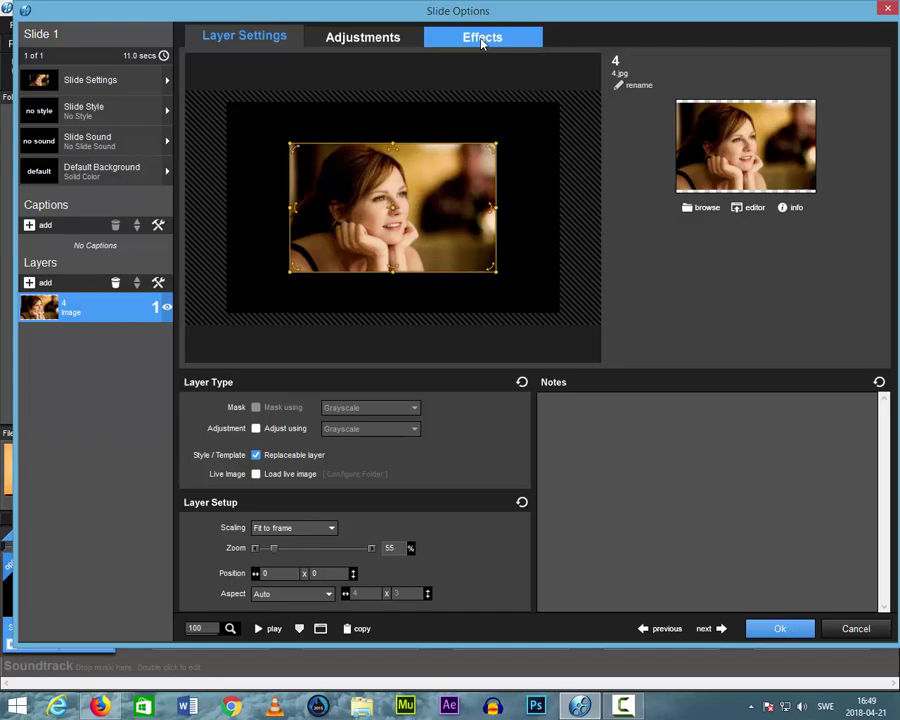
# In Effects, place the photo off the frame's left edge at the starting keyframe.
pyautogui.click(482, 38)
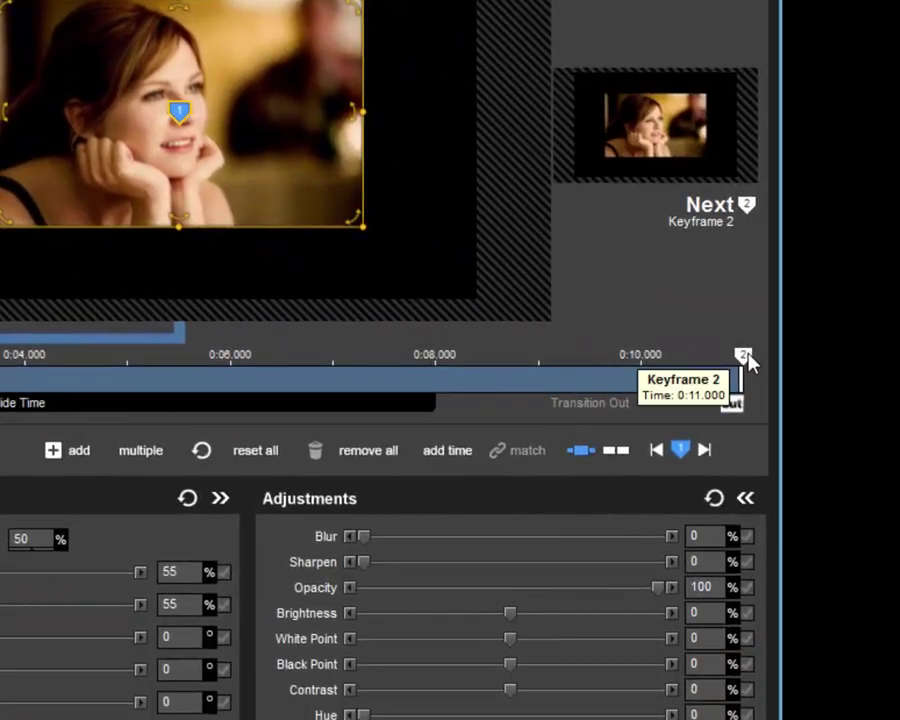
pyautogui.click(831, 379)
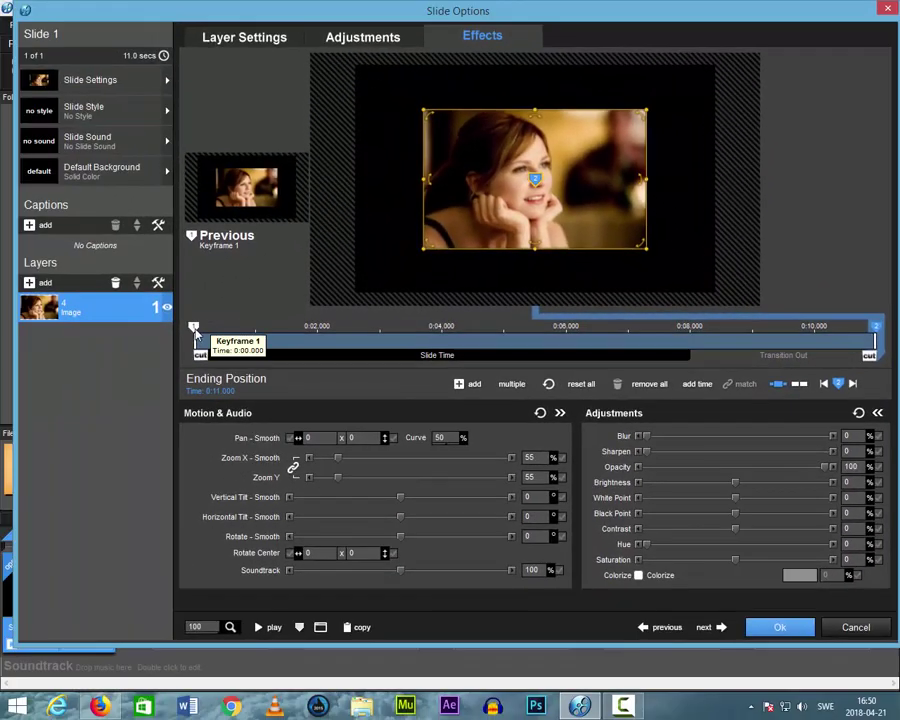
pyautogui.click(40, 336)
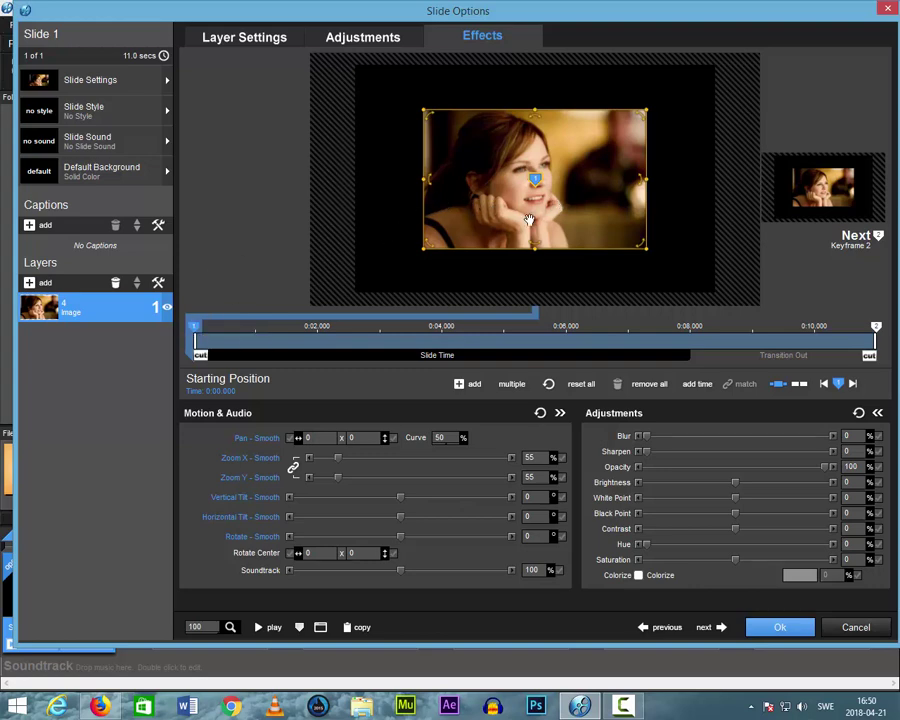
pyautogui.moveTo(532, 219); pyautogui.dragTo(190, 216)
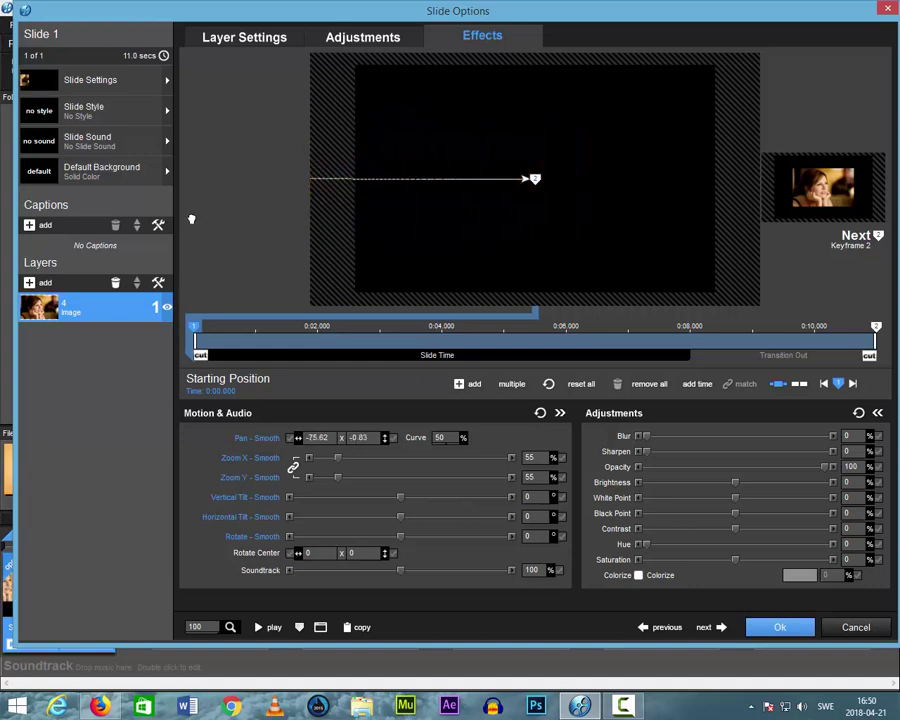
# Push the photo off the right edge at the ending keyframe; restore preview zoom to 100.
pyautogui.click(872, 330)
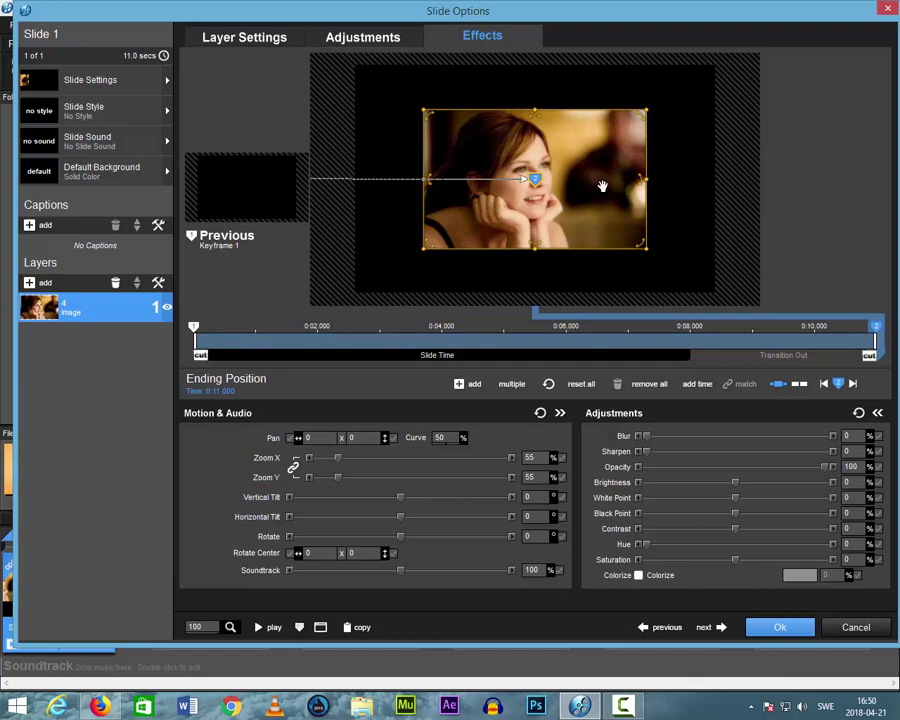
pyautogui.moveTo(612, 188); pyautogui.dragTo(880, 189)
pyautogui.moveTo(727, 207); pyautogui.dragTo(810, 207)
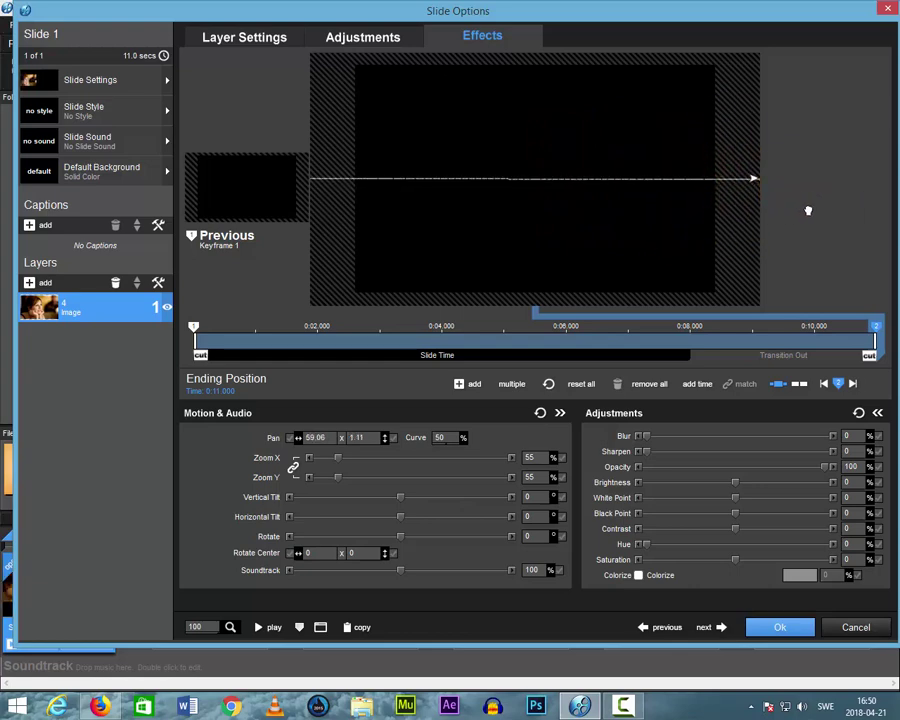
pyautogui.click(197, 627)
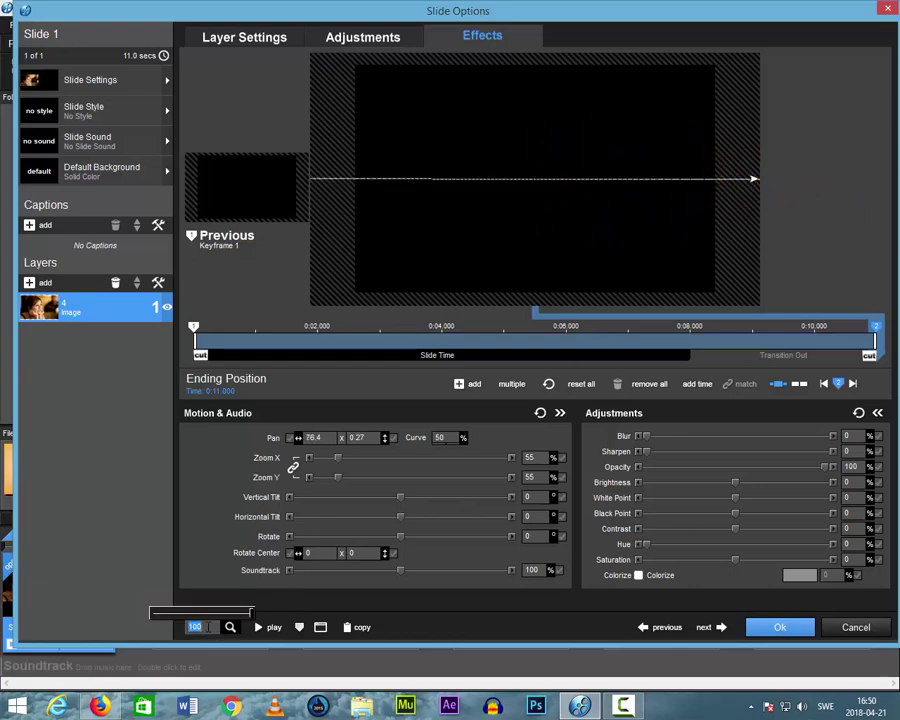
pyautogui.scroll(-4, 224, 617)
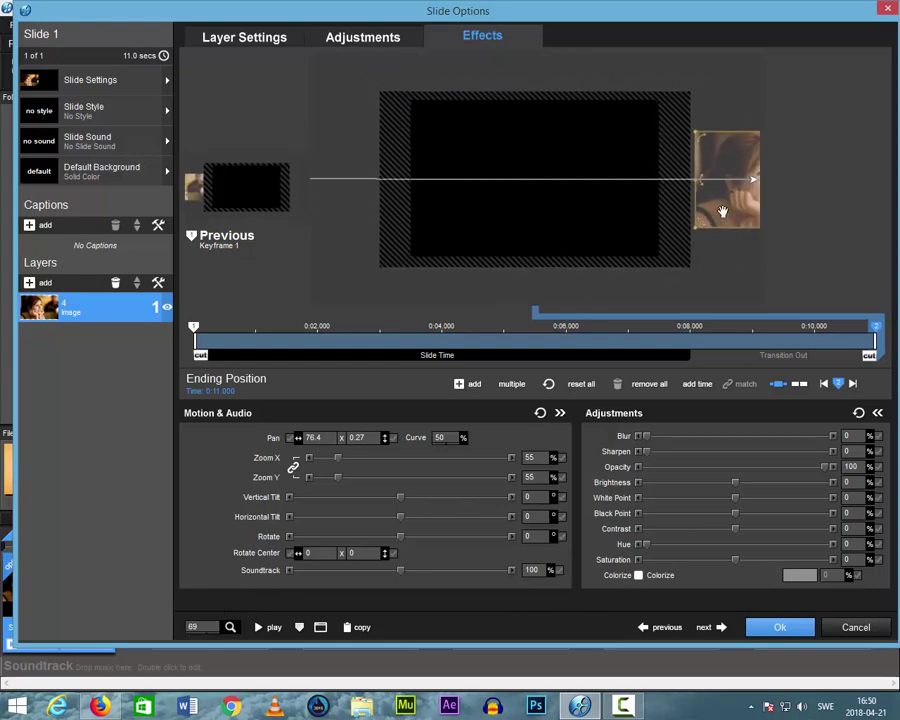
pyautogui.moveTo(714, 208); pyautogui.dragTo(720, 211)
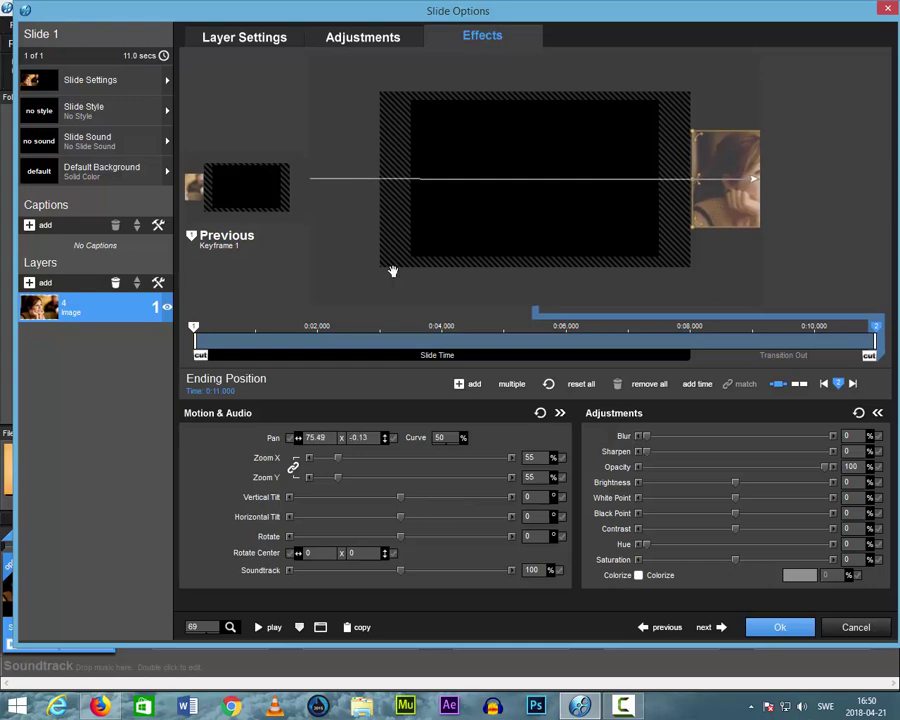
pyautogui.click(195, 332)
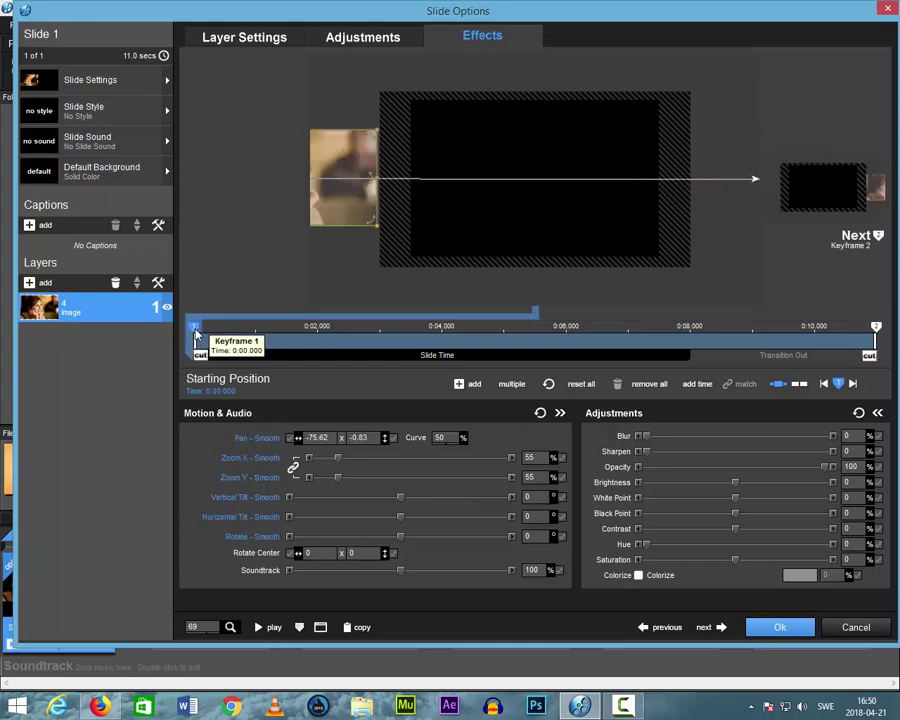
pyautogui.click(205, 630)
pyautogui.moveTo(220, 613); pyautogui.dragTo(252, 614)
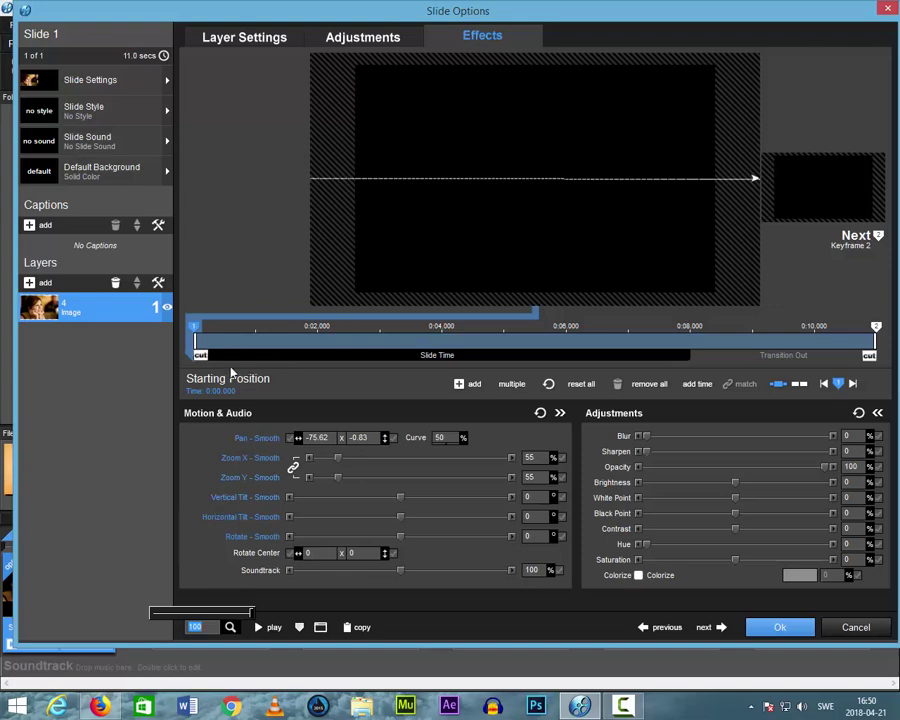
# Give the photo -180° starting and 180° ending horizontal tilt, then preview the motion.
pyautogui.moveTo(215, 355)
pyautogui.mouseDown()
pyautogui.moveTo(748, 366)
pyautogui.moveTo(204, 368)
pyautogui.moveTo(201, 385)
pyautogui.mouseUp()
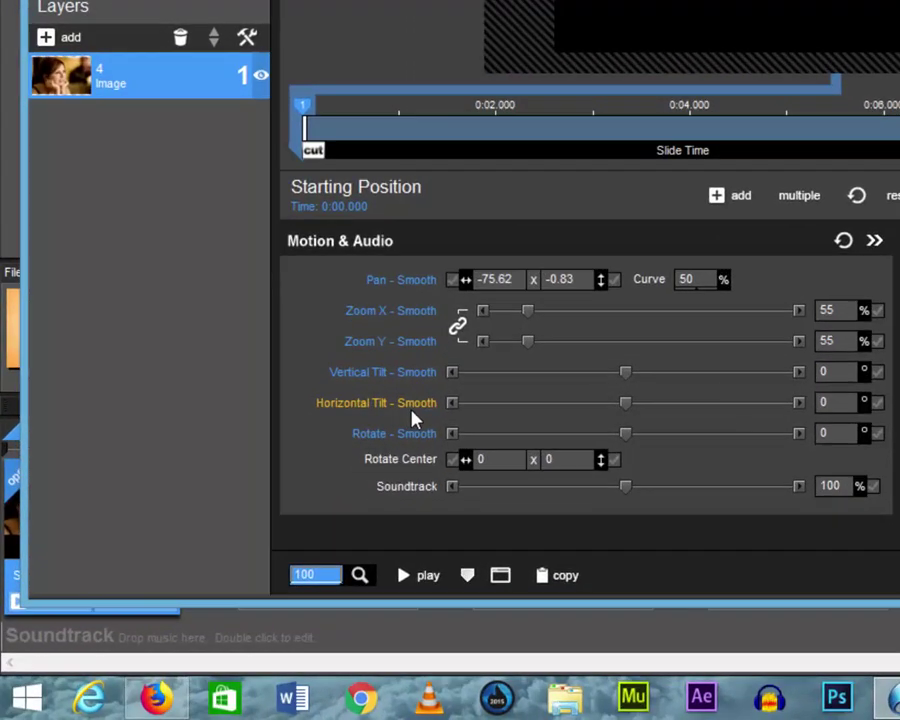
pyautogui.click(837, 402)
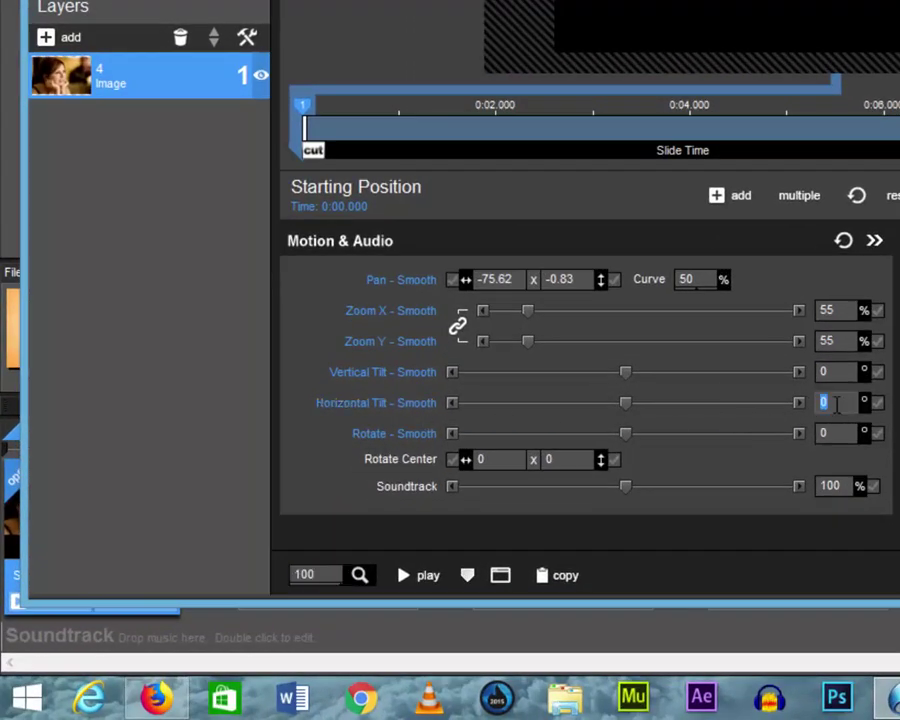
pyautogui.write('-180')
pyautogui.press('Return')
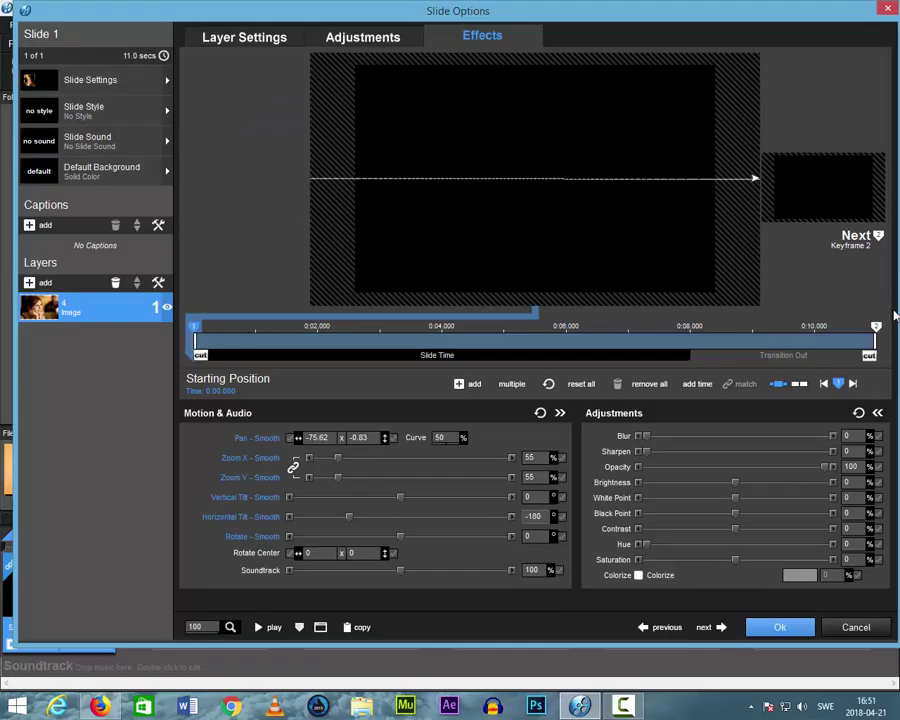
pyautogui.click(876, 328)
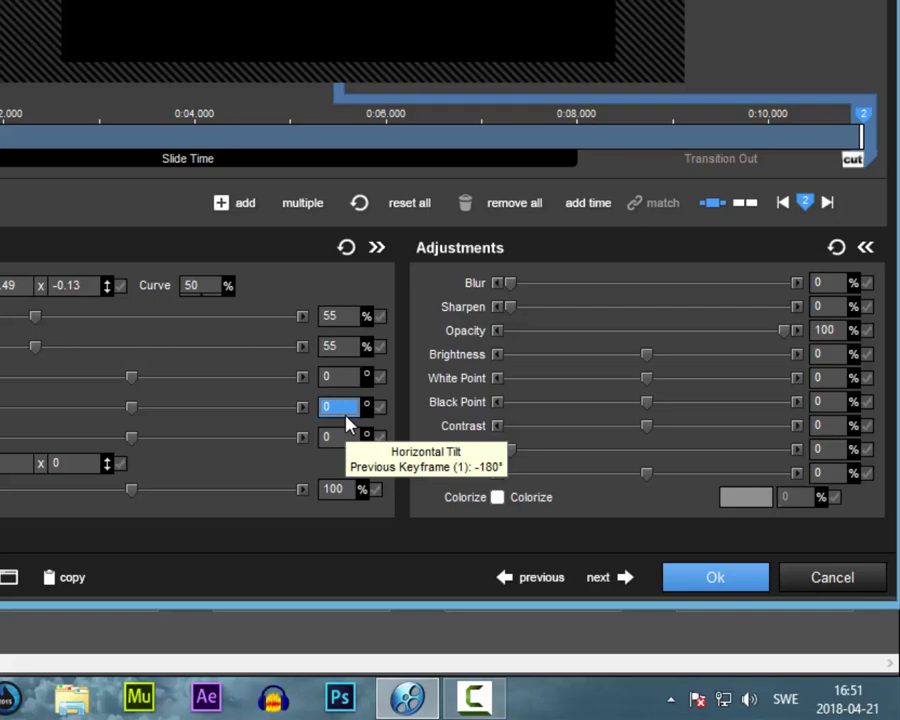
pyautogui.write('180')
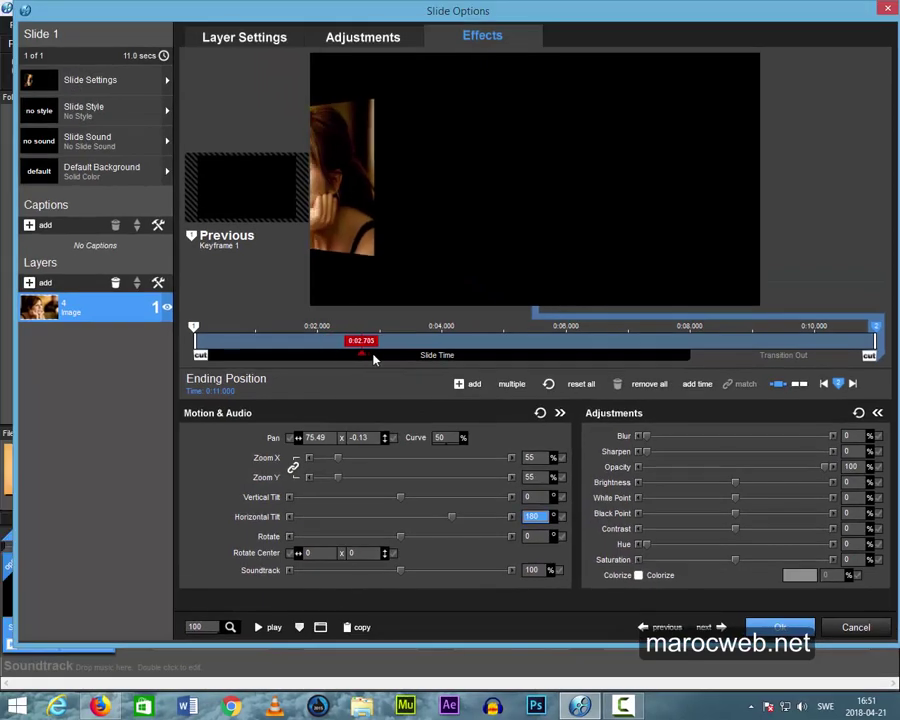
pyautogui.moveTo(373, 358)
pyautogui.mouseDown()
pyautogui.moveTo(645, 374)
pyautogui.moveTo(842, 372)
pyautogui.moveTo(279, 385)
pyautogui.moveTo(266, 374)
pyautogui.moveTo(434, 368)
pyautogui.mouseUp()
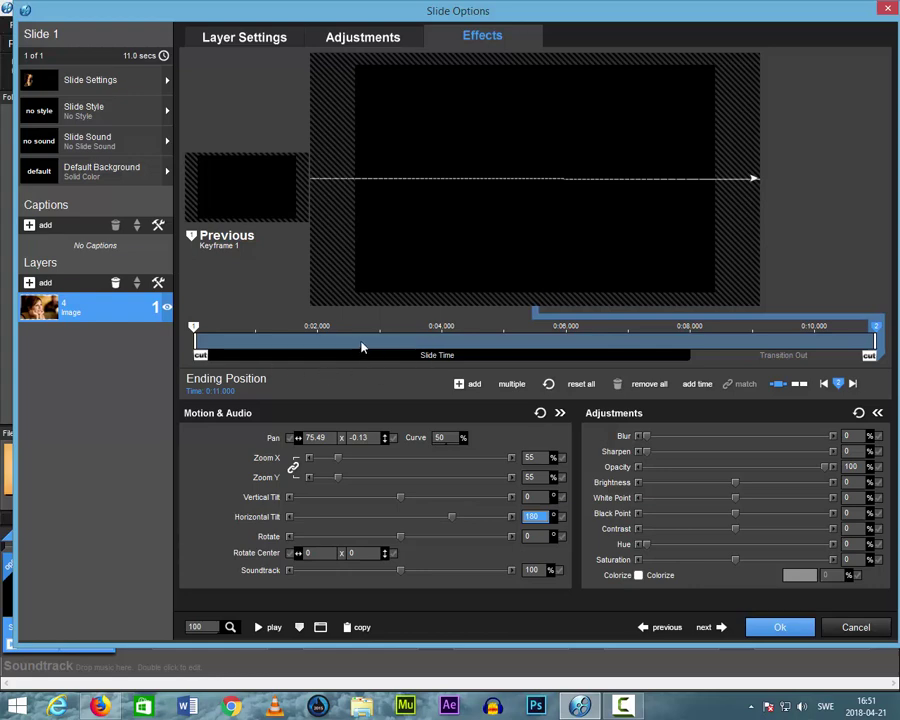
# Insert keyframes on the timeline at 0:04.0 and near 0:06.
pyautogui.rightClick(441, 340)
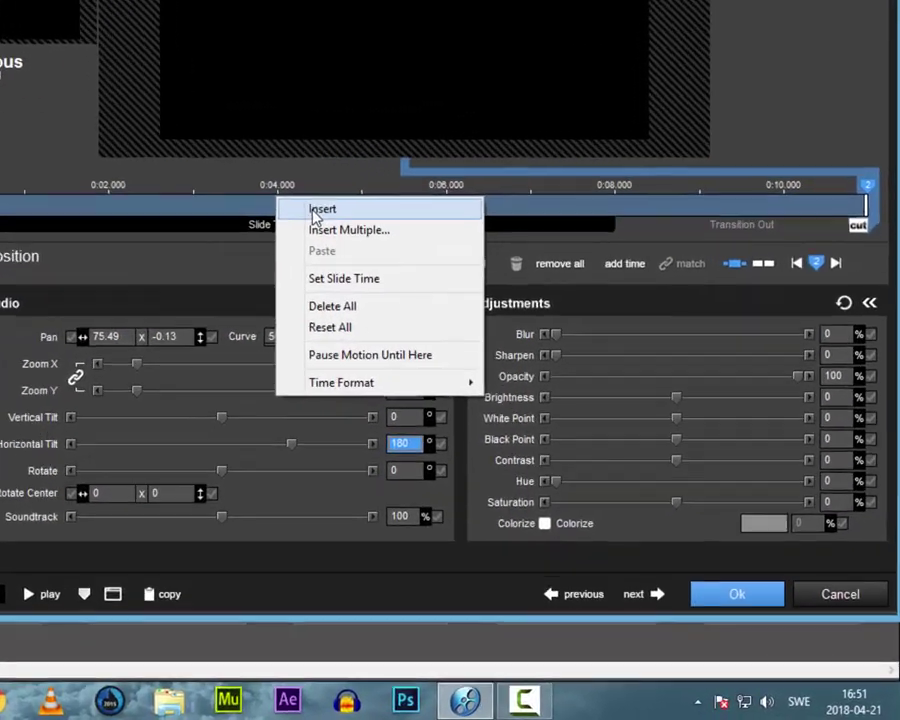
pyautogui.click(322, 210)
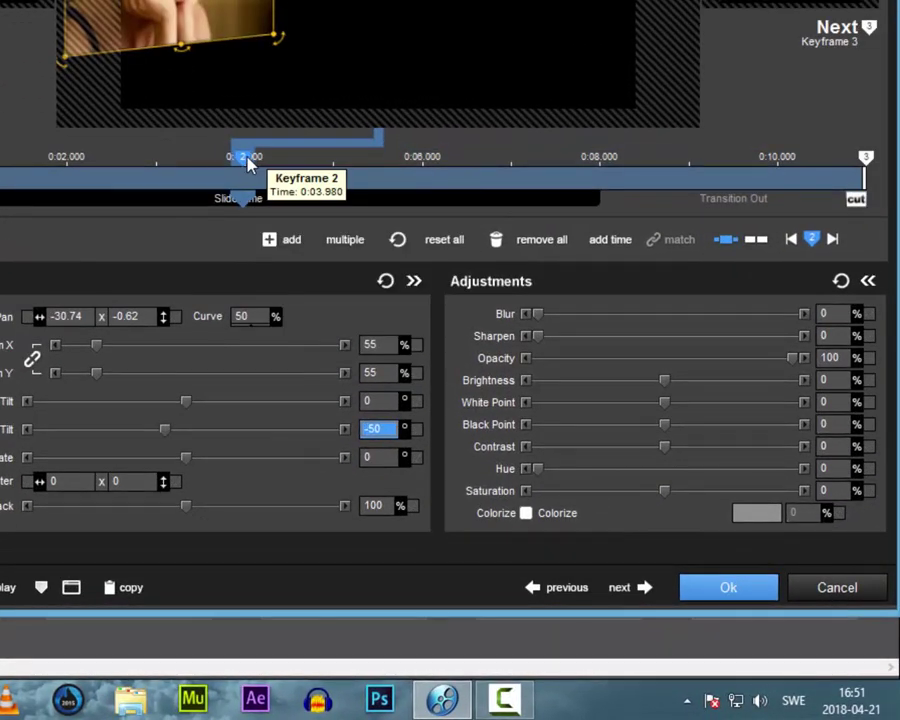
pyautogui.moveTo(247, 166); pyautogui.dragTo(253, 171)
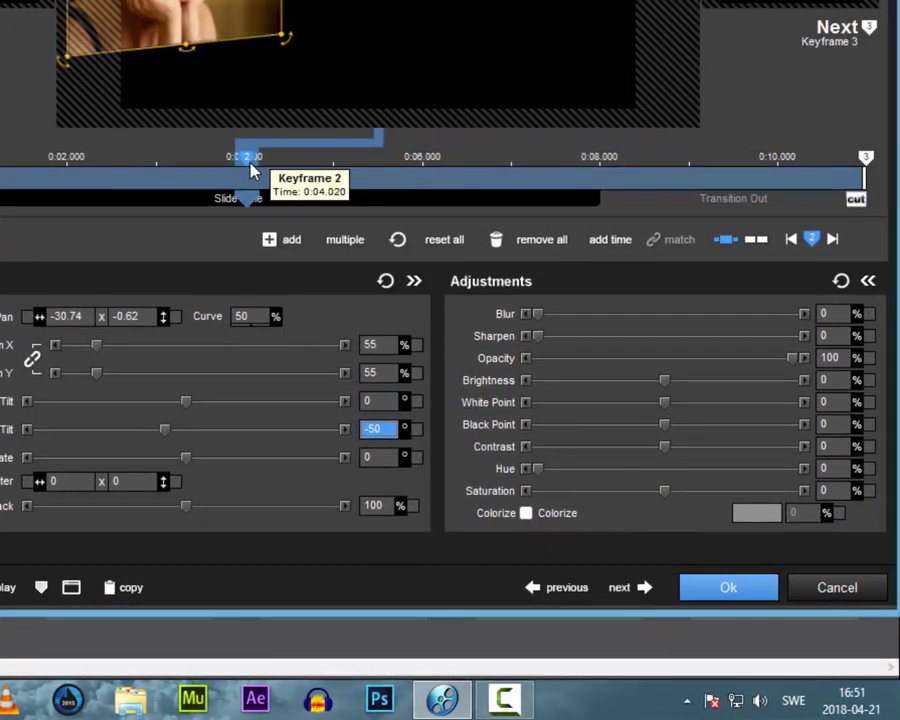
pyautogui.rightClick(425, 181)
pyautogui.click(466, 188)
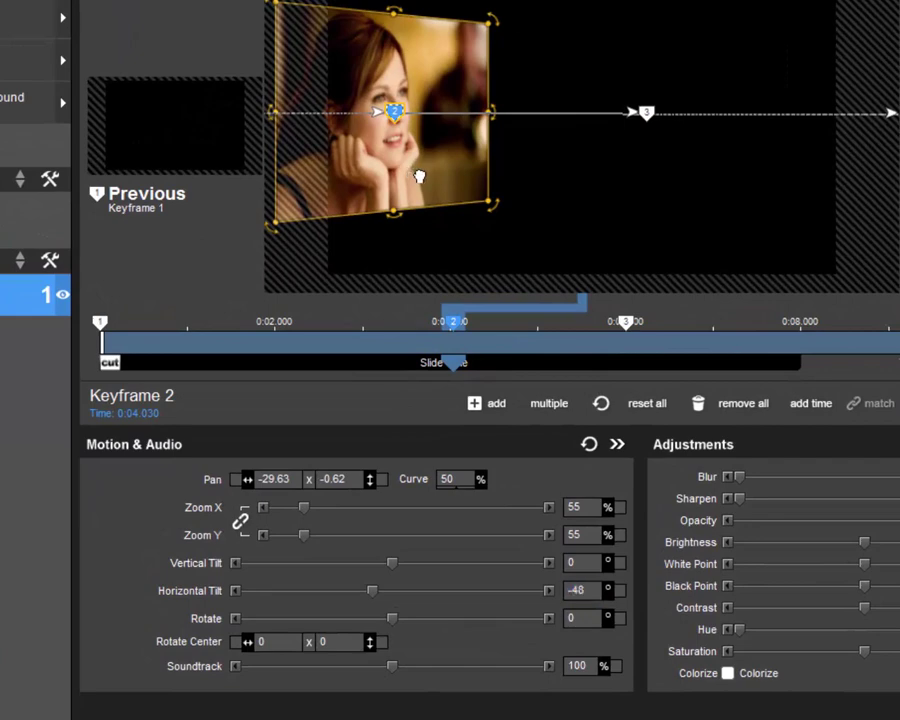
# At Keyframe 2, centre the photo (pan 0.67 x -0.62) with 0° horizontal tilt.
pyautogui.moveTo(419, 176); pyautogui.dragTo(628, 176)
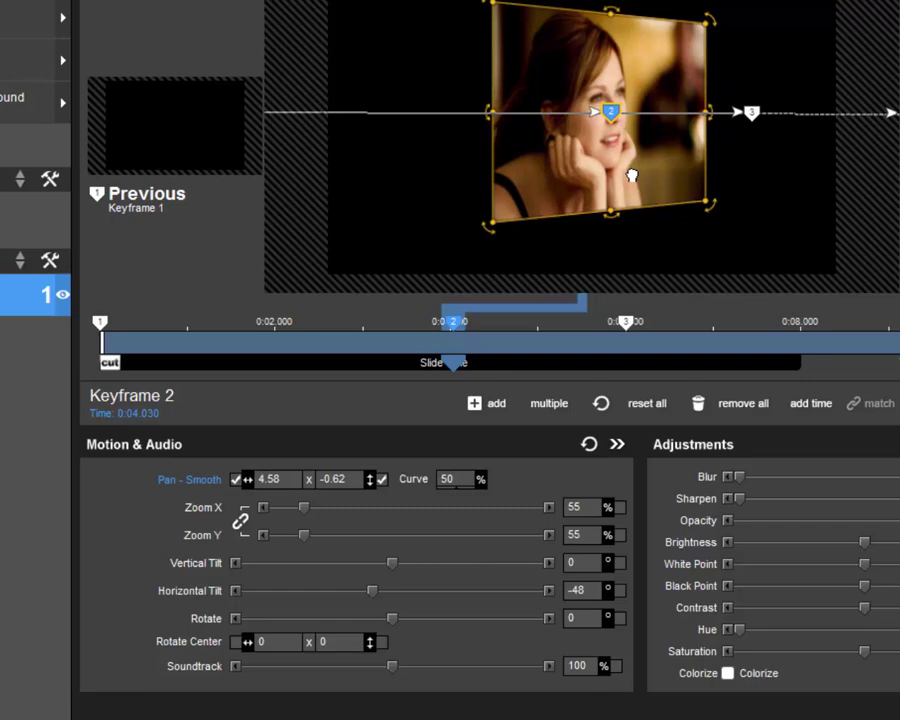
pyautogui.click(577, 590)
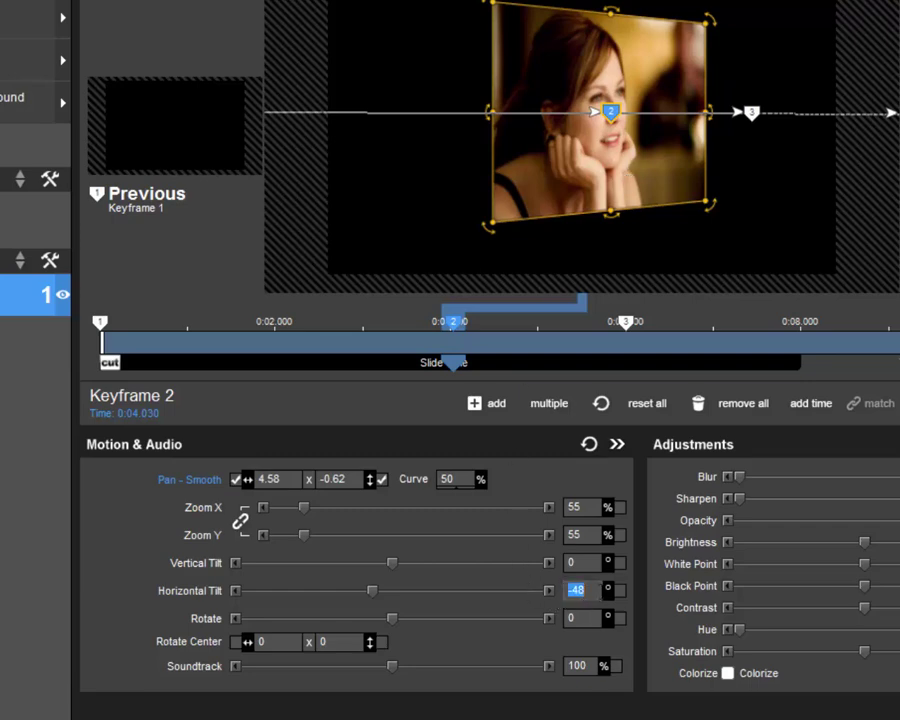
pyautogui.write('0')
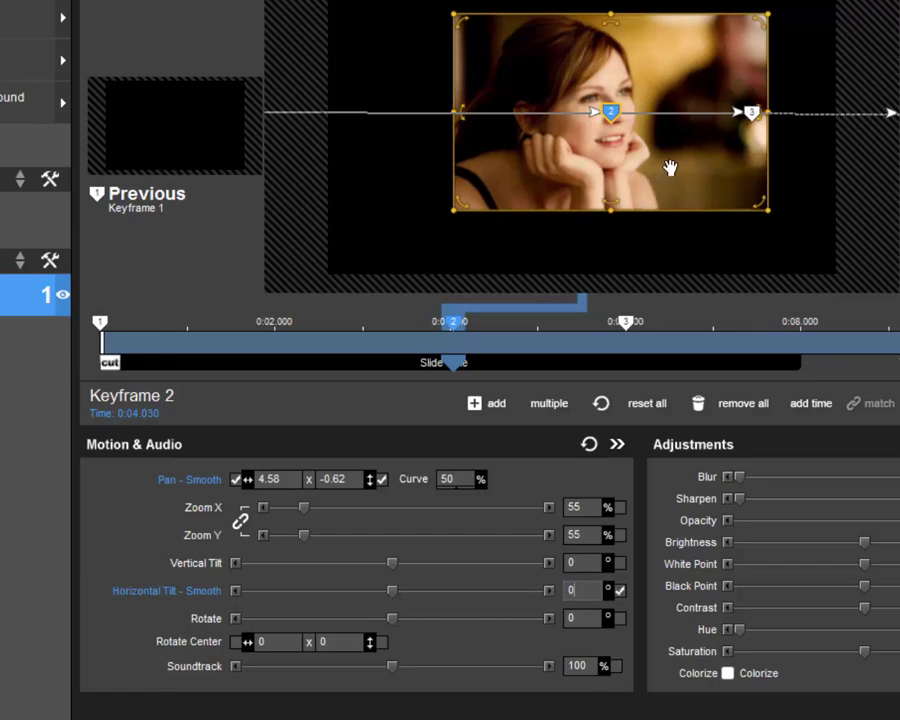
pyautogui.moveTo(669, 170); pyautogui.dragTo(646, 170)
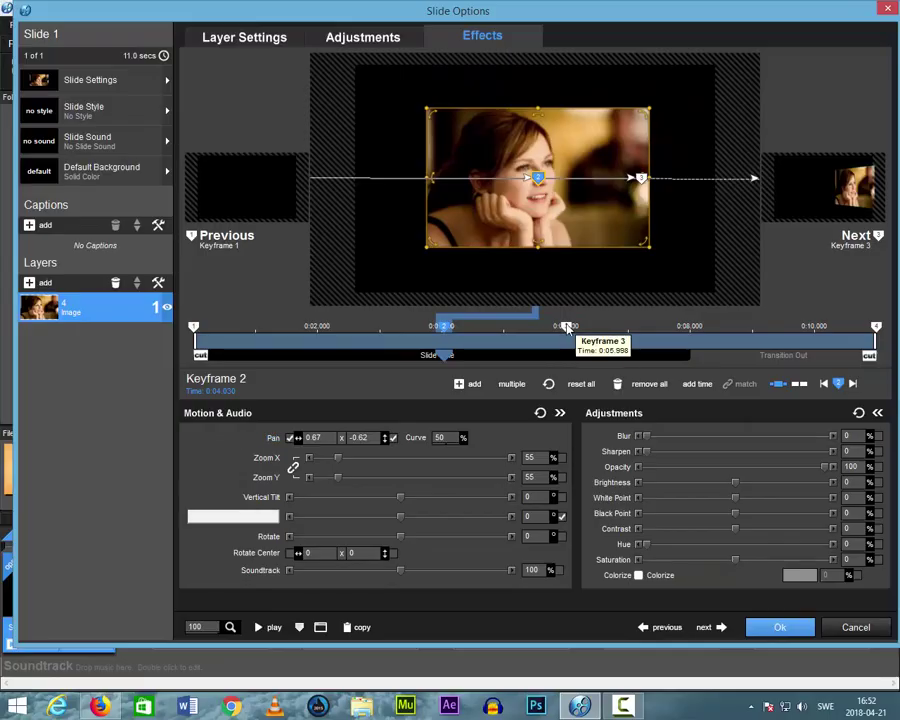
# Copy Keyframe 2's centred, flat position to Keyframe 3 and confirm they match.
pyautogui.click(626, 322)
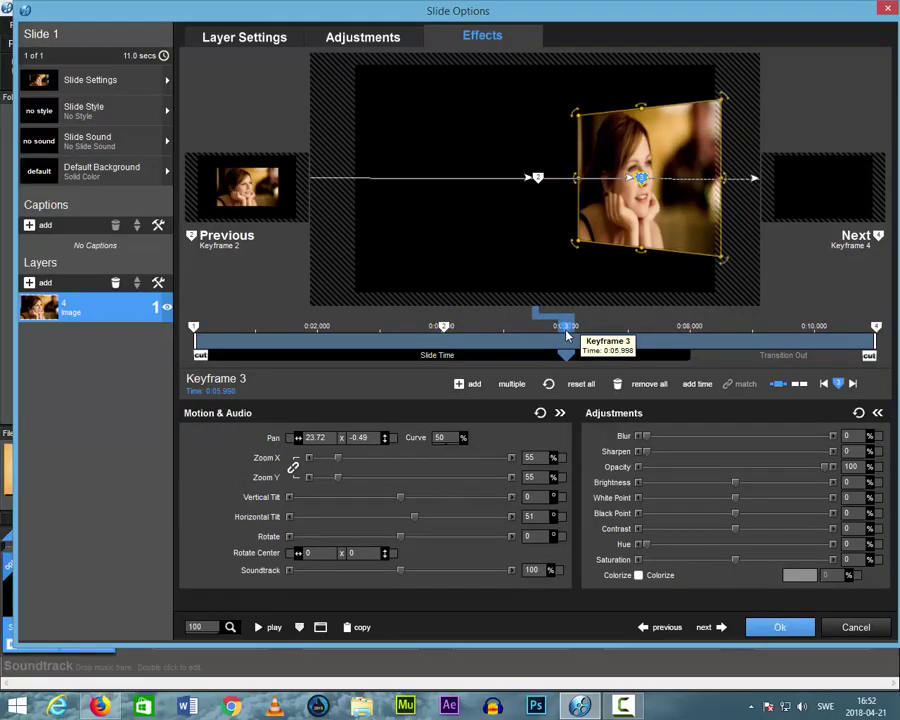
pyautogui.click(444, 326)
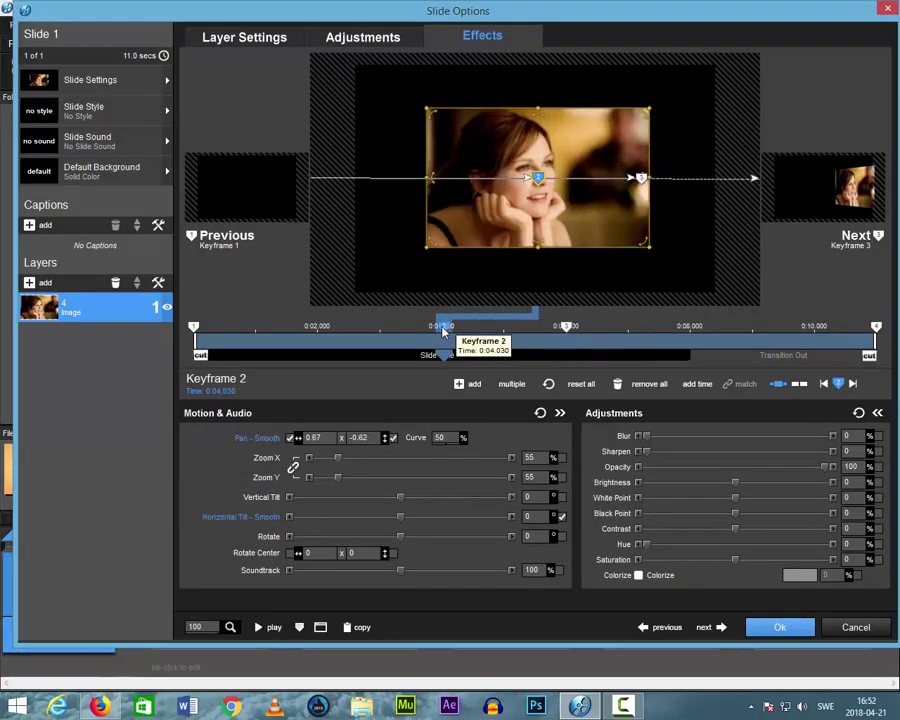
pyautogui.click(566, 330)
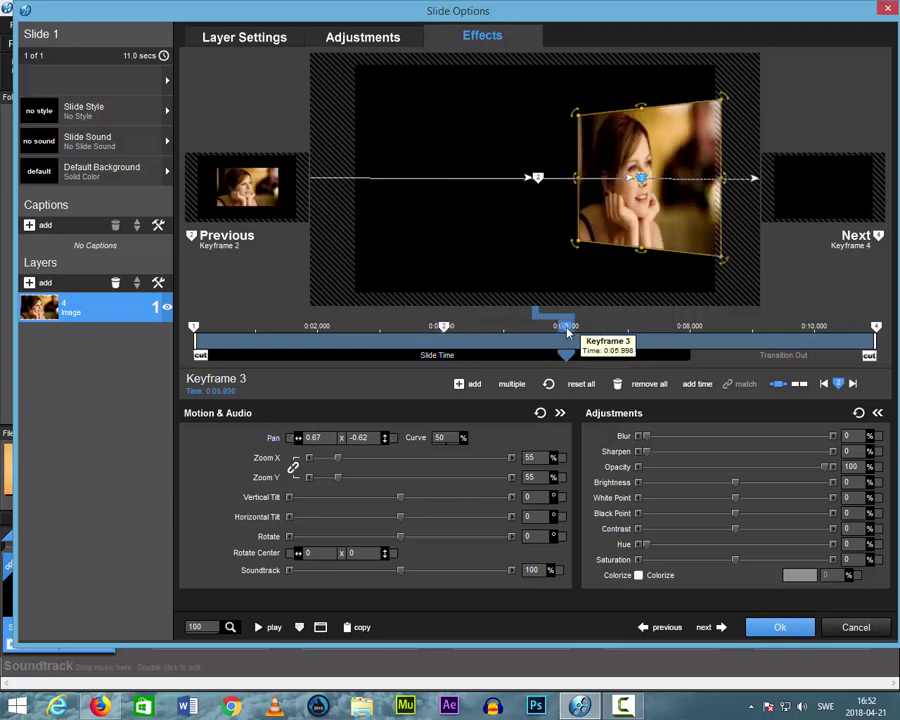
pyautogui.click(264, 354)
pyautogui.moveTo(288, 359)
pyautogui.mouseDown()
pyautogui.moveTo(647, 366)
pyautogui.moveTo(572, 366)
pyautogui.mouseUp()
pyautogui.click(444, 328)
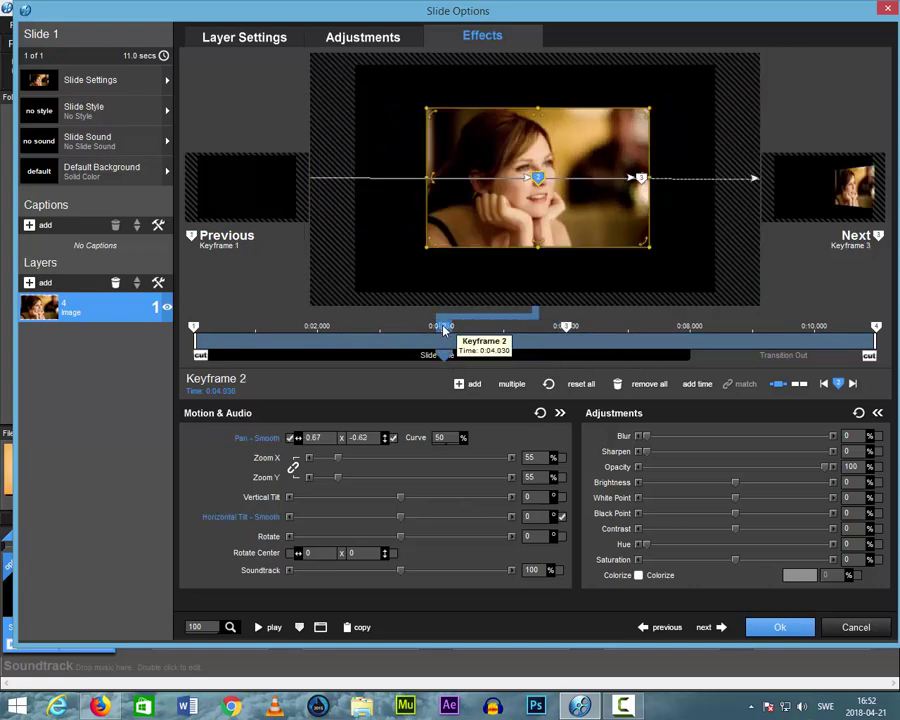
pyautogui.rightClick(444, 330)
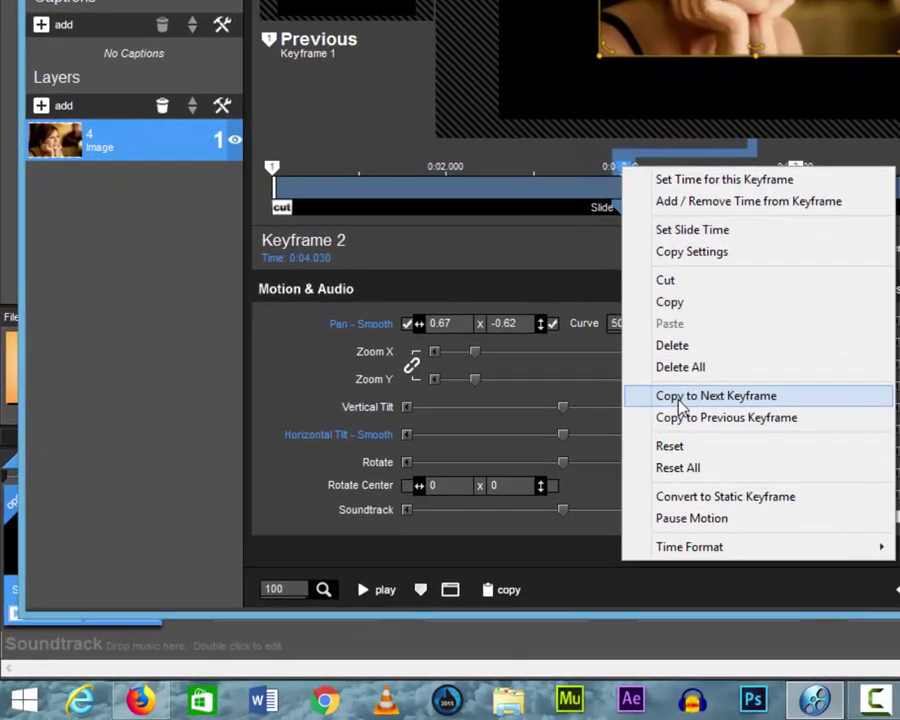
pyautogui.click(485, 497)
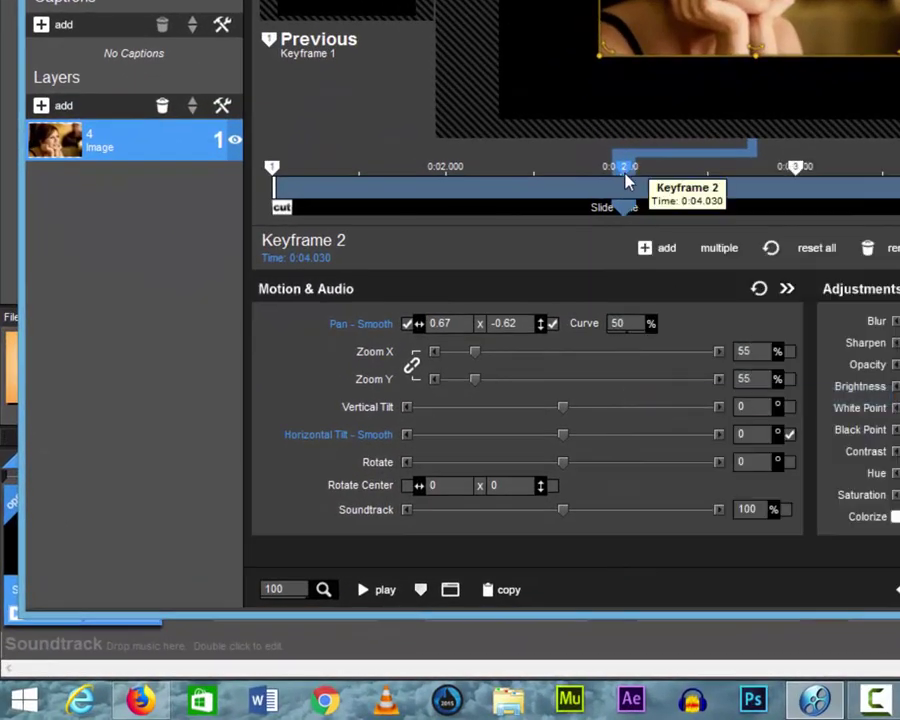
pyautogui.click(796, 167)
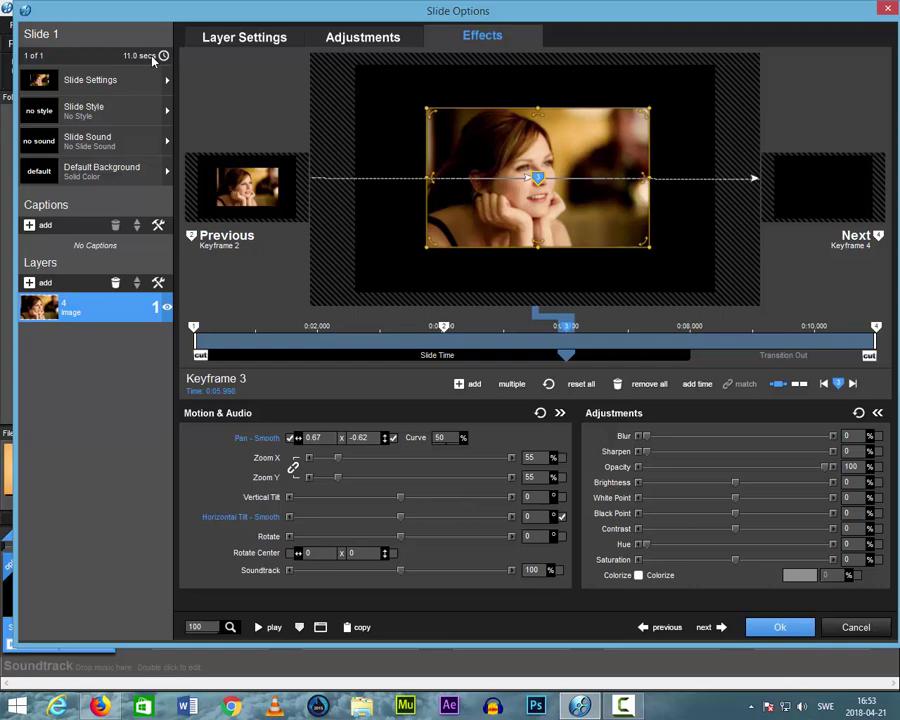
# Give the photo a solid-colour white vignette in Adjustments.
pyautogui.click(356, 44)
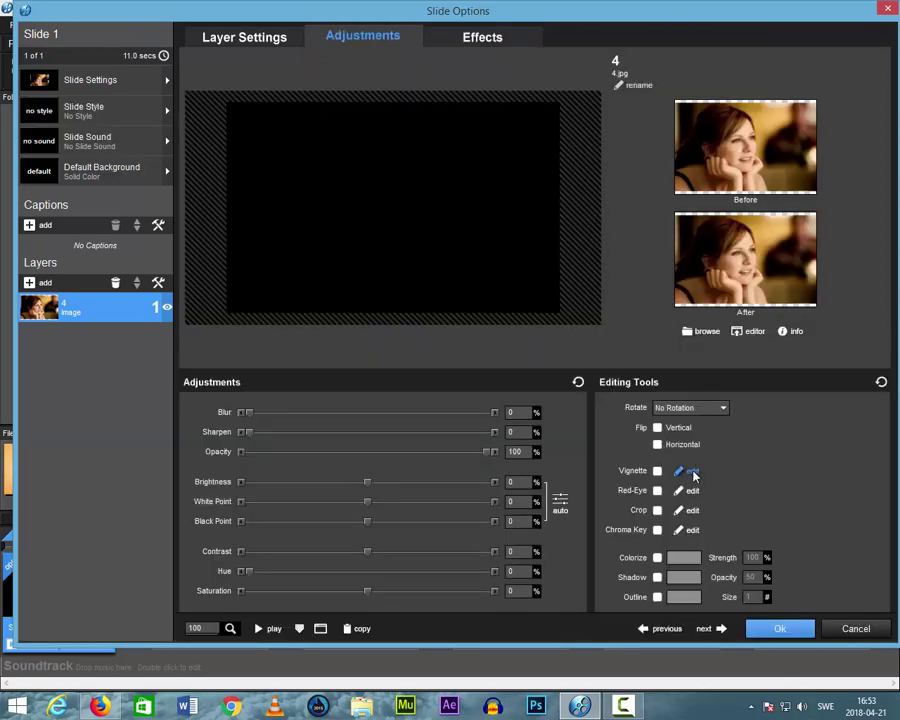
pyautogui.click(689, 471)
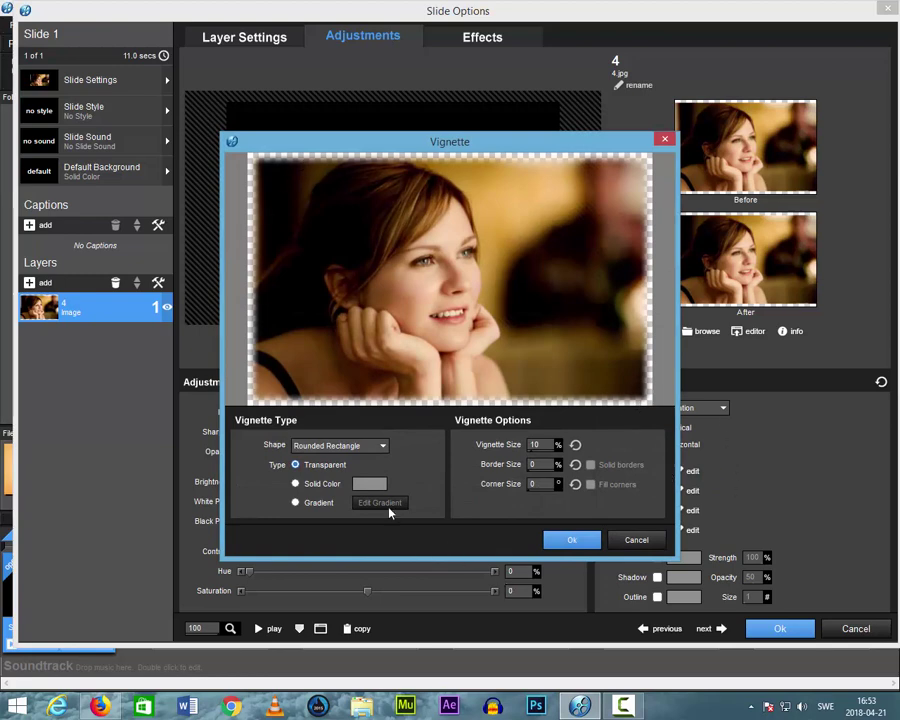
pyautogui.click(296, 484)
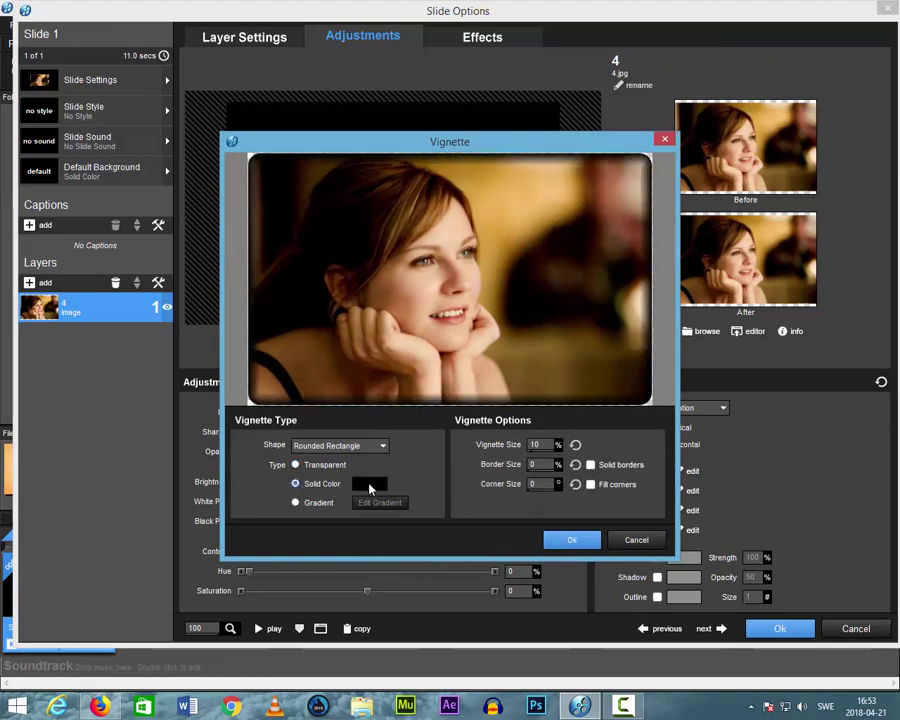
pyautogui.click(369, 486)
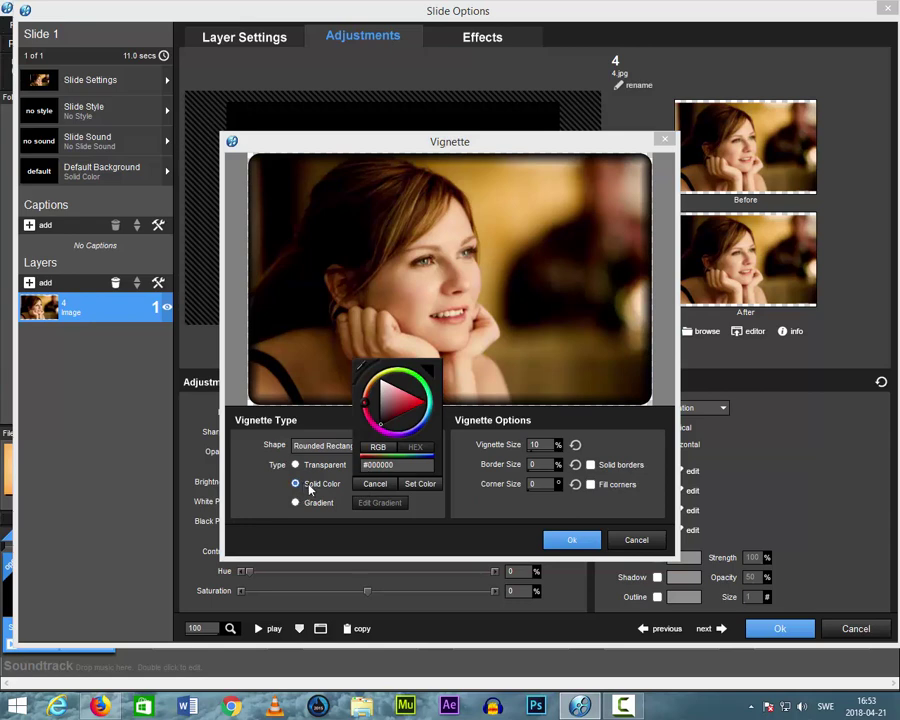
pyautogui.click(388, 393)
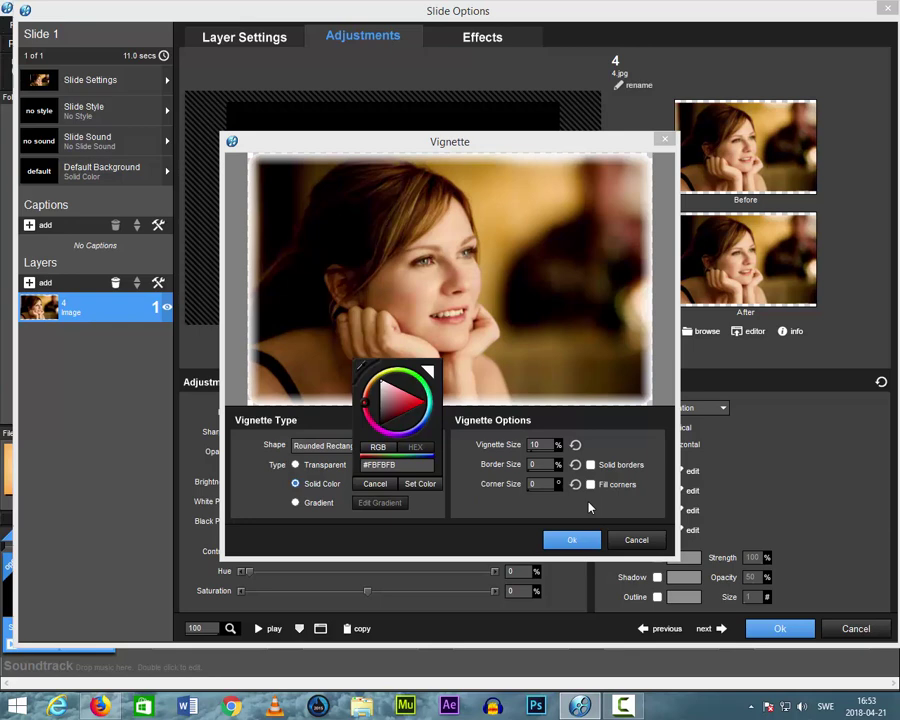
pyautogui.click(547, 456)
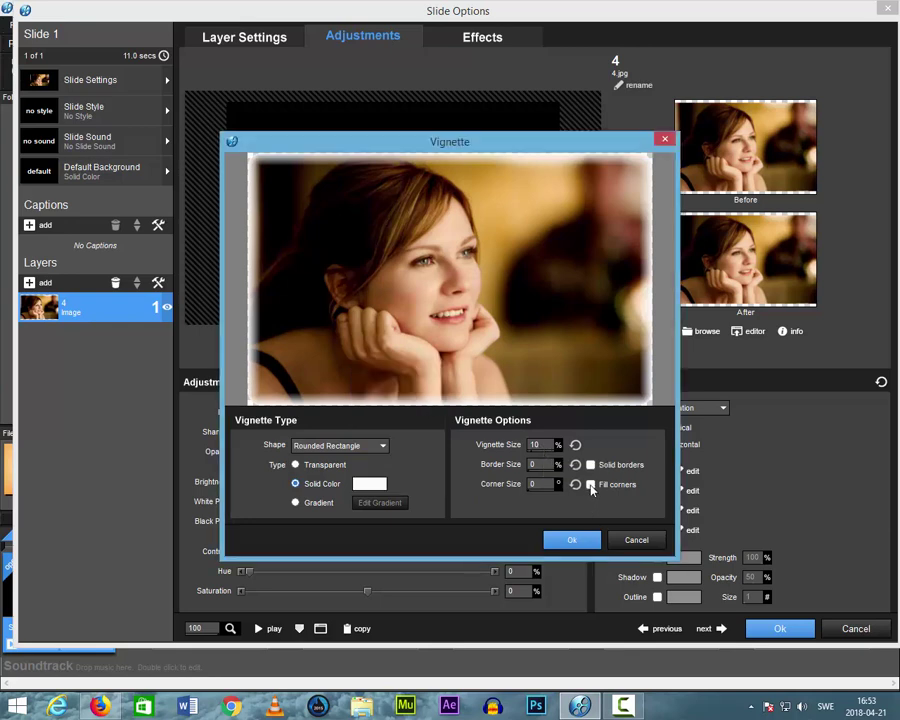
# Enable solid borders with rounded corners, set vignette size 6, and apply.
pyautogui.click(591, 465)
pyautogui.click(590, 484)
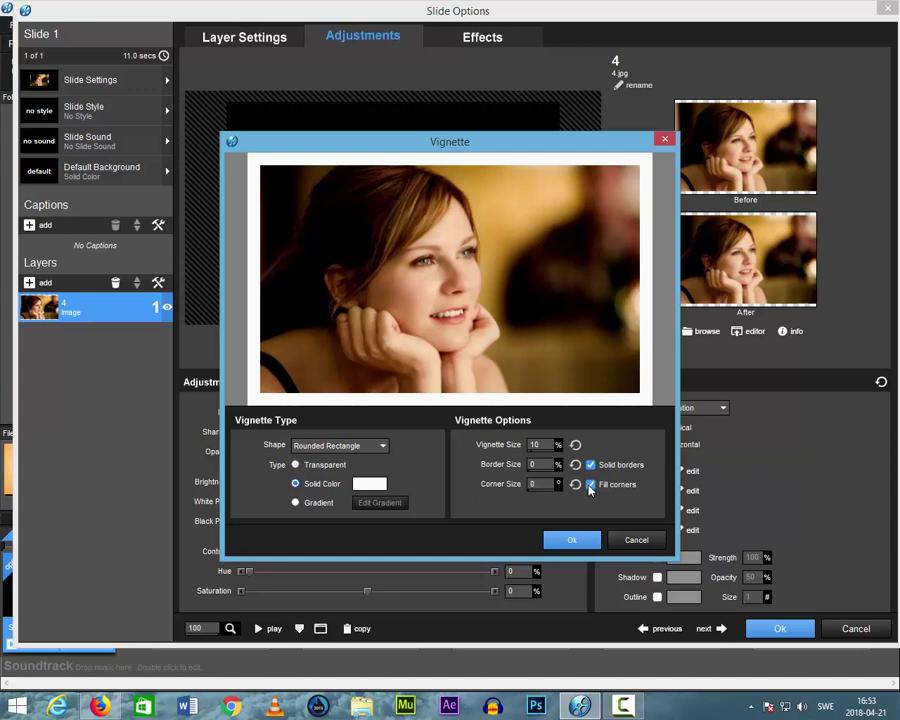
pyautogui.click(590, 485)
pyautogui.click(538, 446)
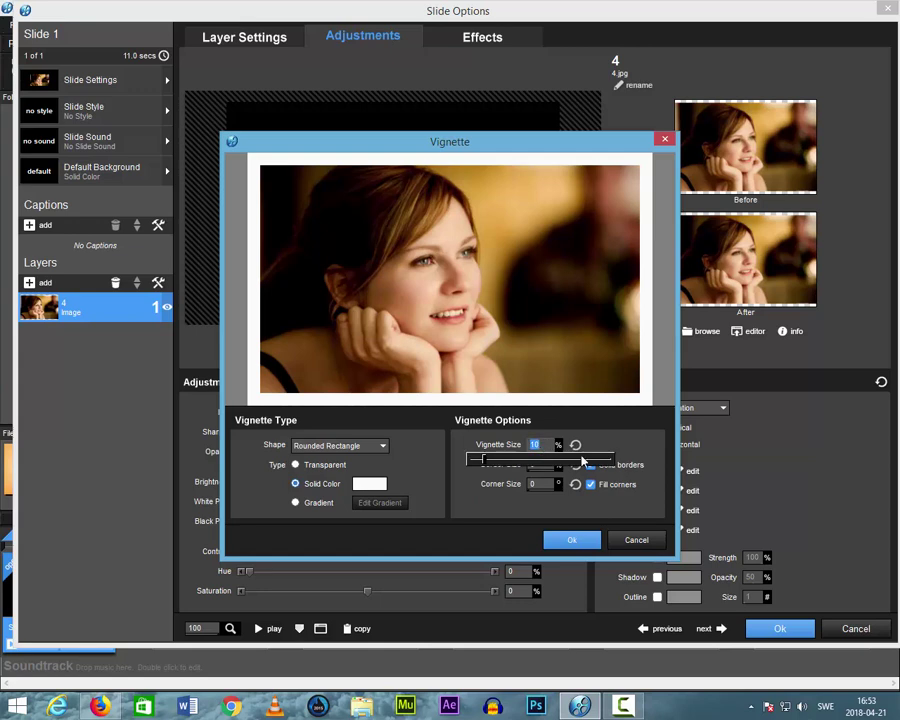
pyautogui.write('6')
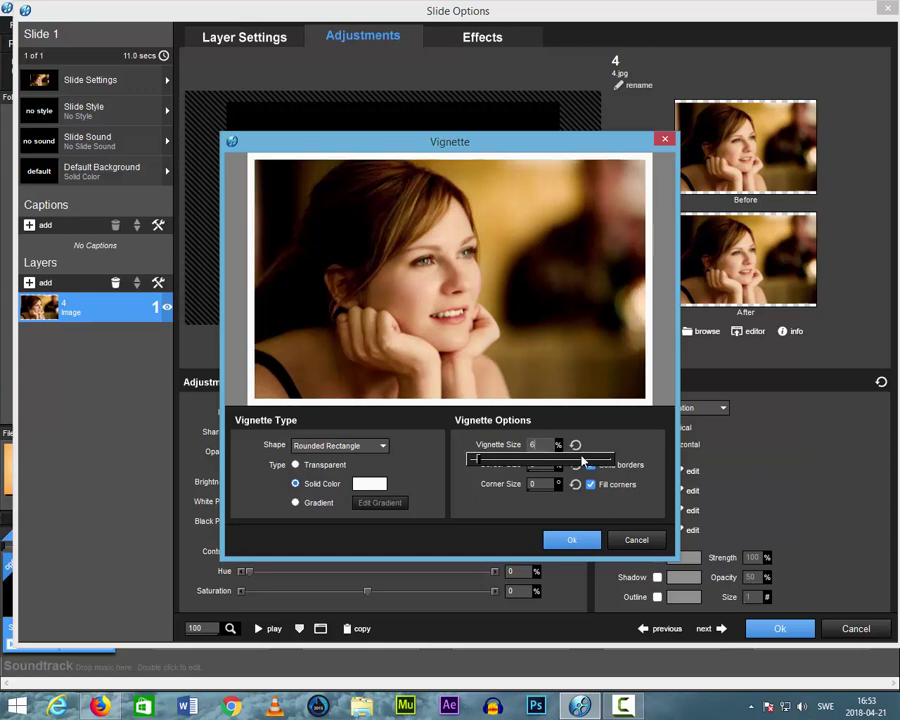
pyautogui.click(571, 540)
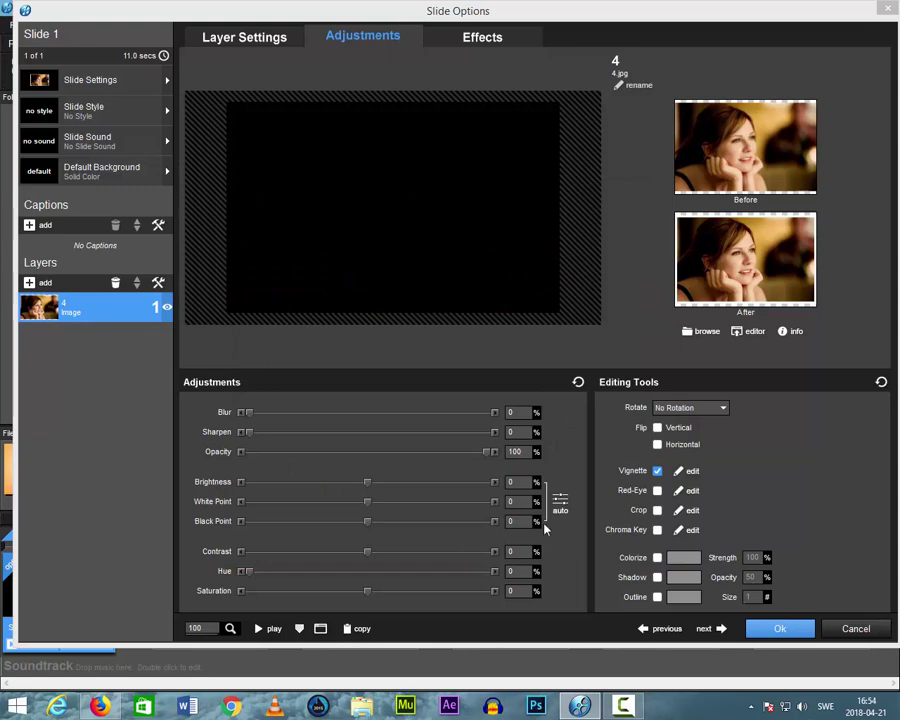
pyautogui.click(260, 628)
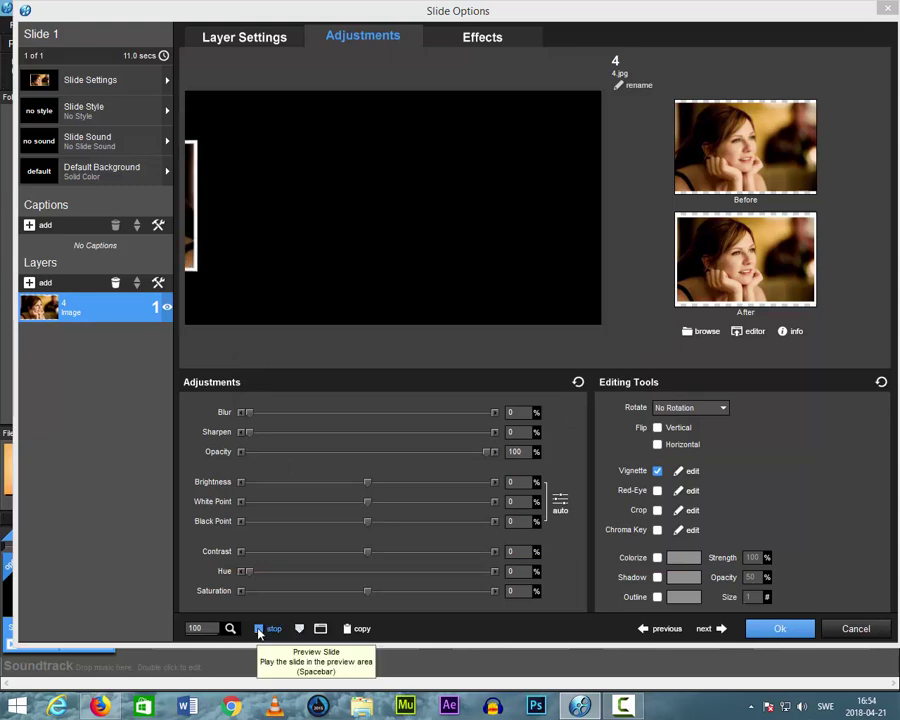